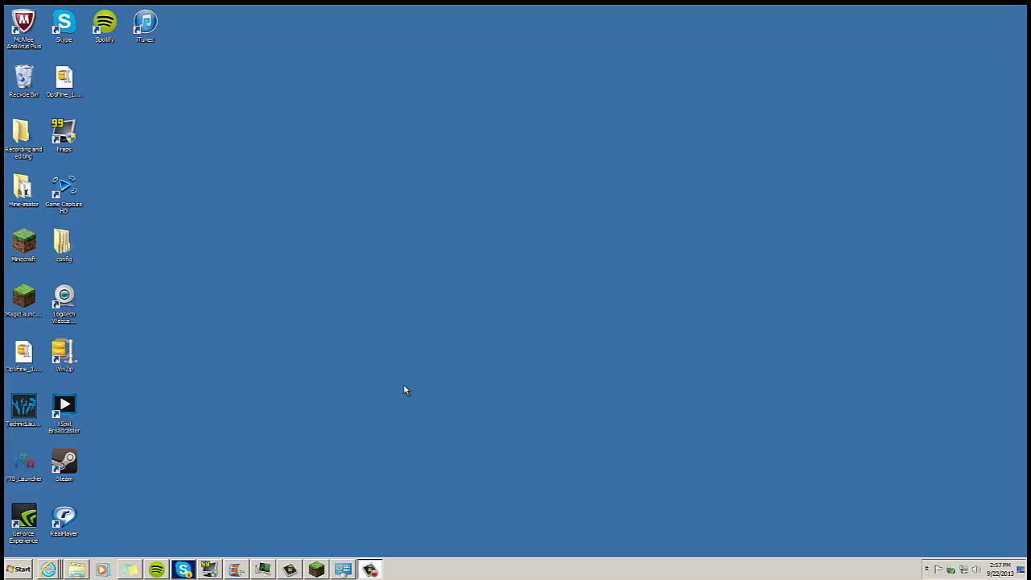
- View the available desktop themes in Control Panel's Personalization settings and return to the Control Panel home page
click(341, 570)
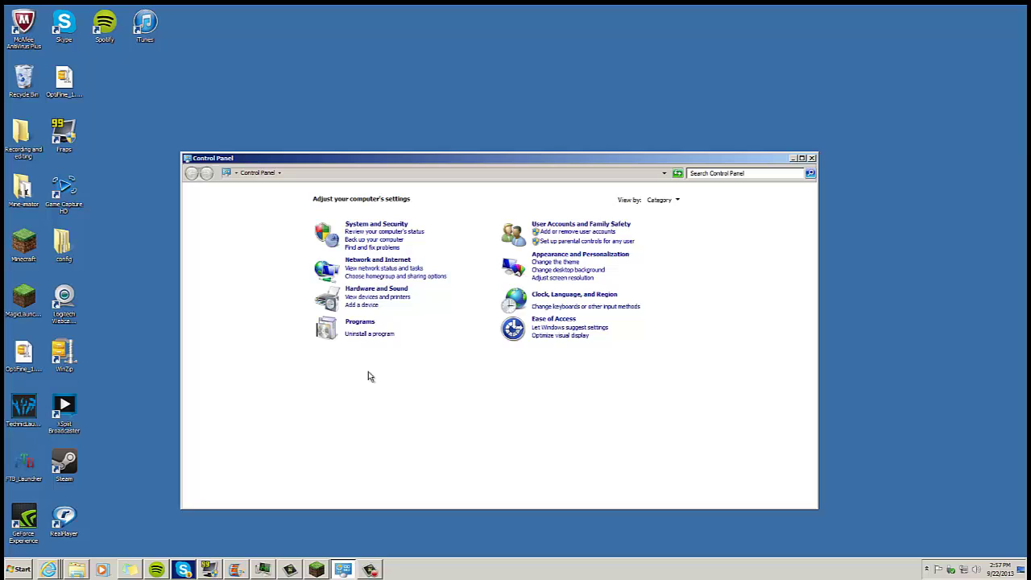
click(589, 256)
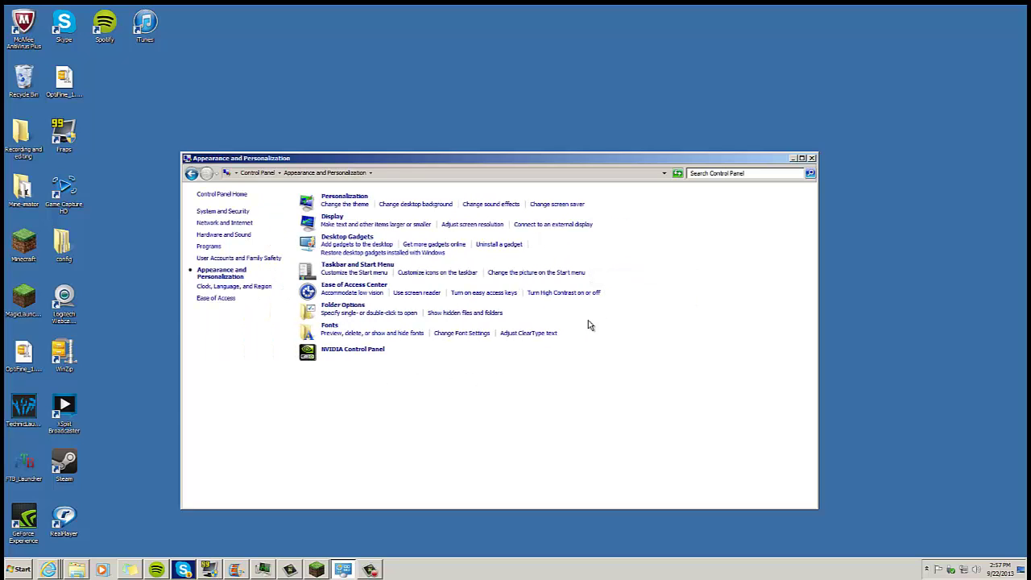
click(343, 200)
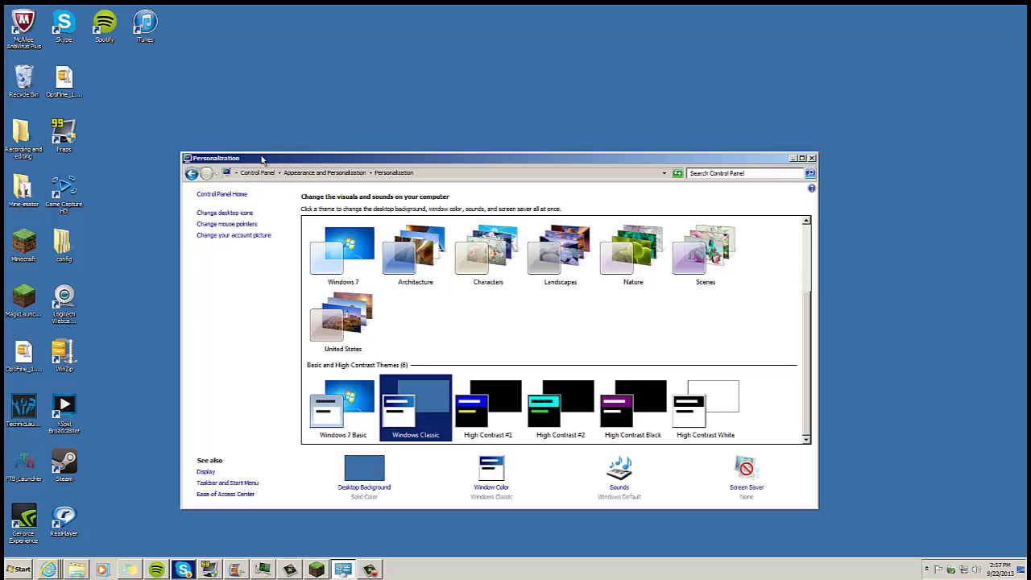
click(192, 174)
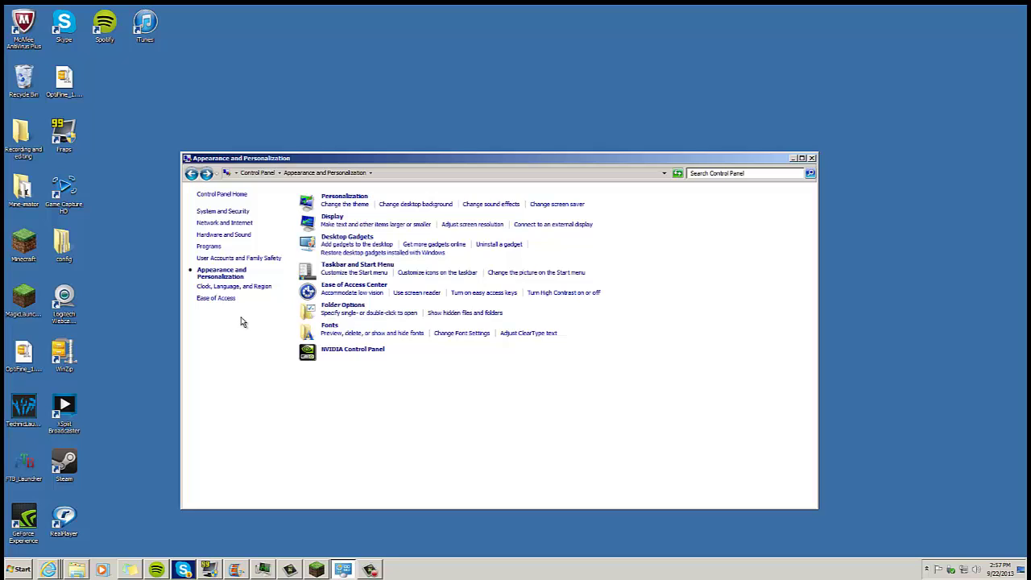
click(191, 174)
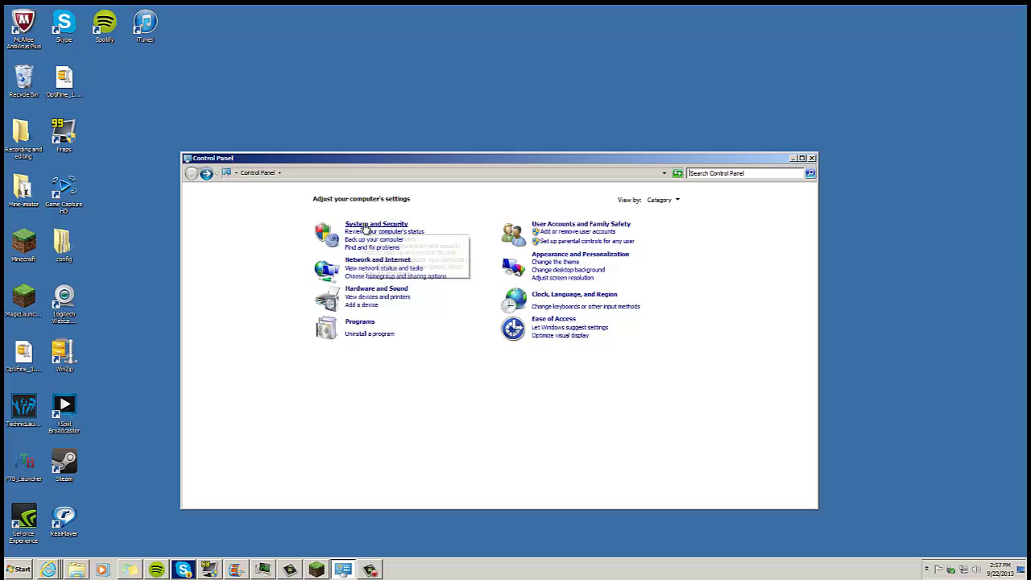
- Open the visual effects performance options from the computer's advanced system settings
click(367, 227)
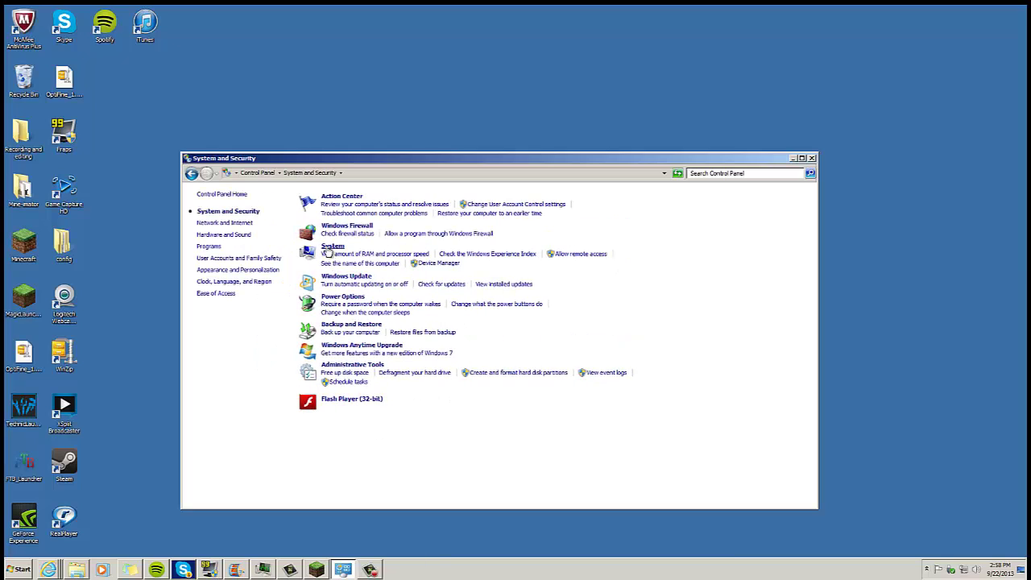
click(329, 248)
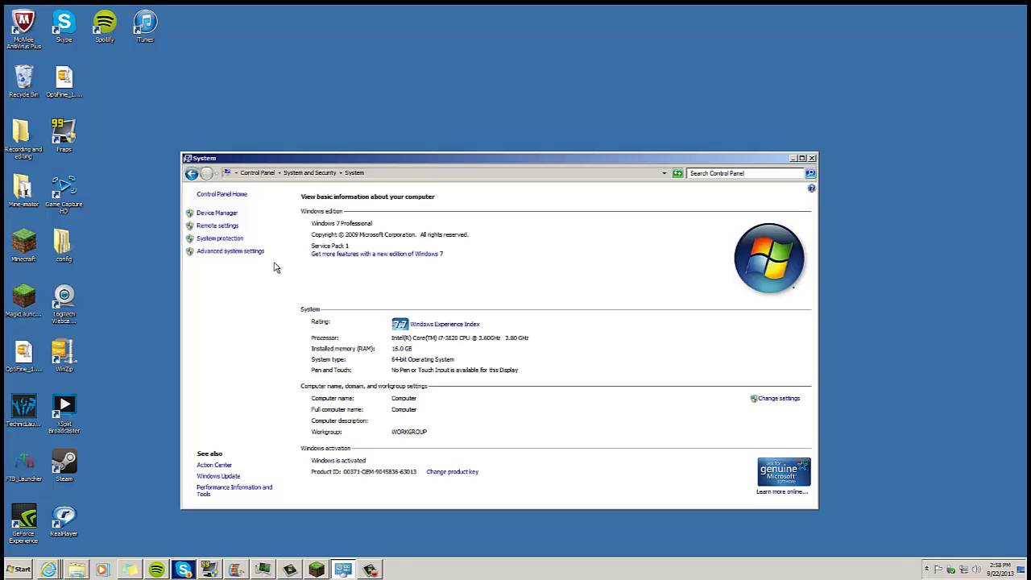
click(244, 254)
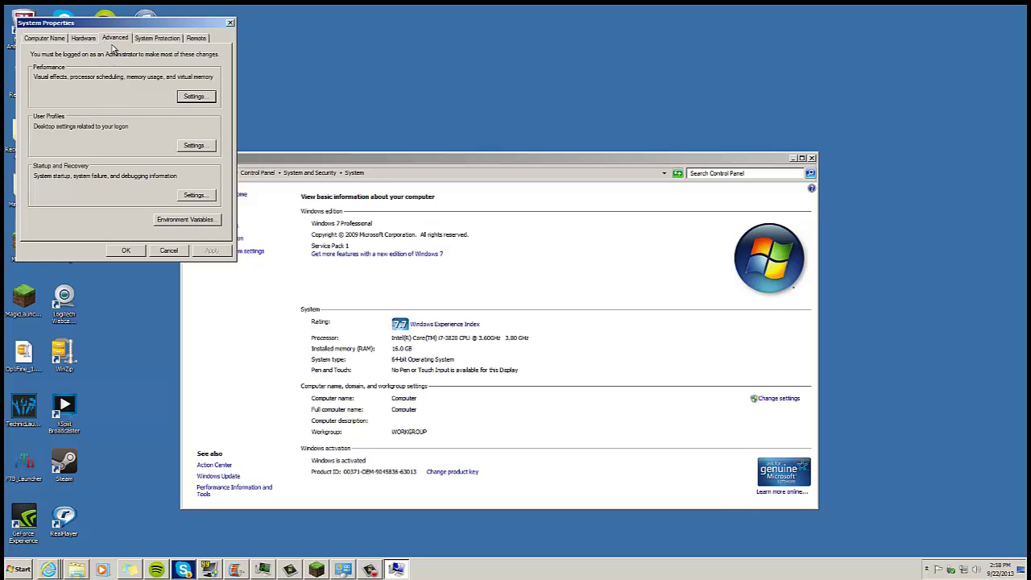
click(194, 97)
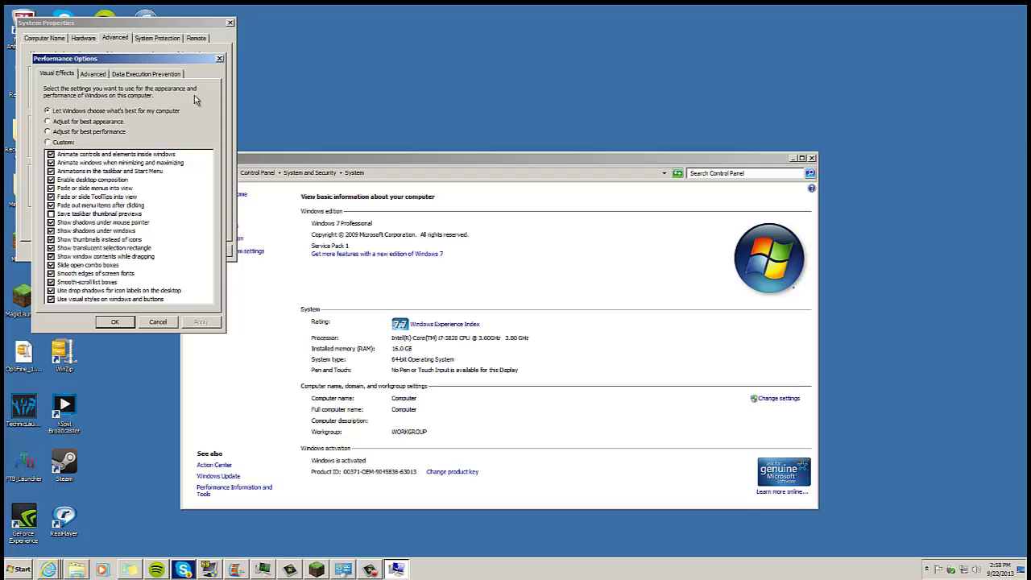
- Try the "Adjust for best performance" visual effects option and leave System Properties without saving
click(49, 132)
click(51, 111)
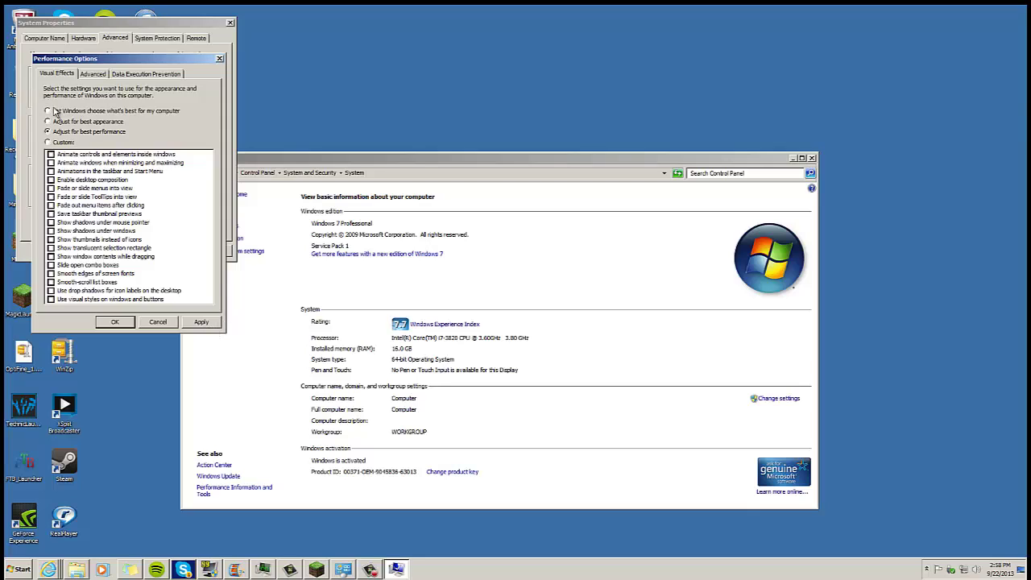
click(165, 322)
click(158, 250)
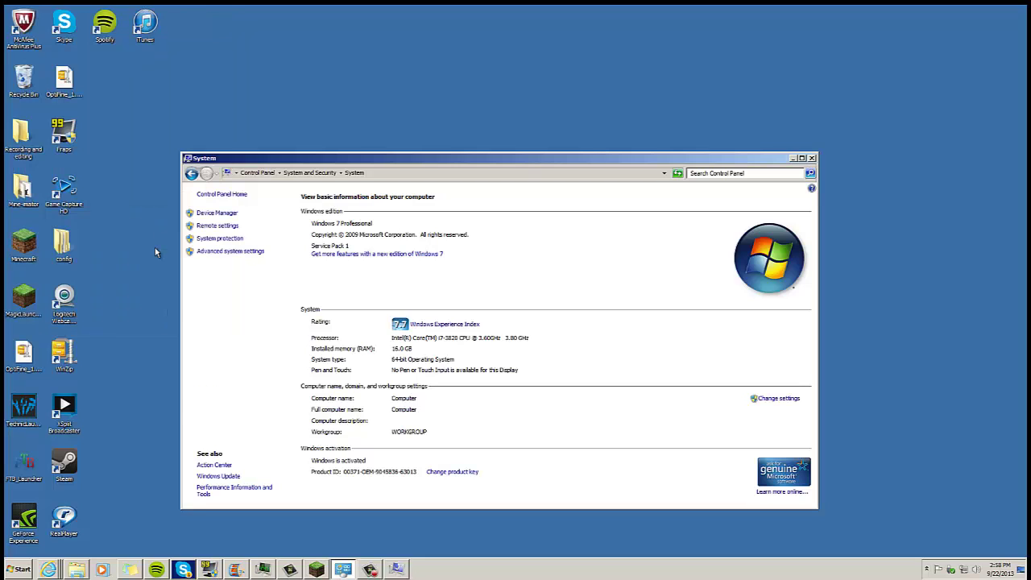
- Try the High performance power plan in Power Options, switch back to Balanced and close Control Panel
click(191, 174)
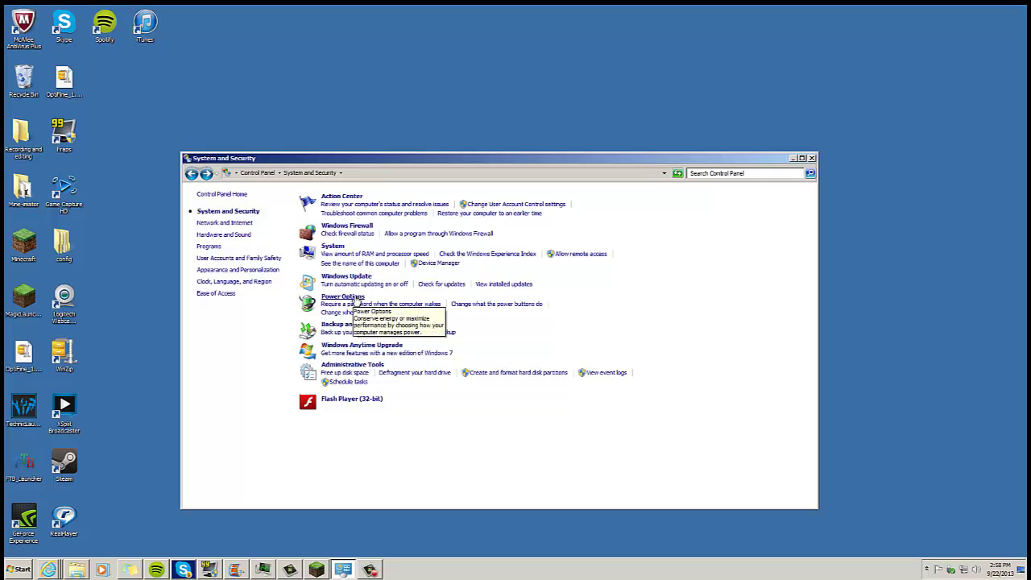
click(353, 298)
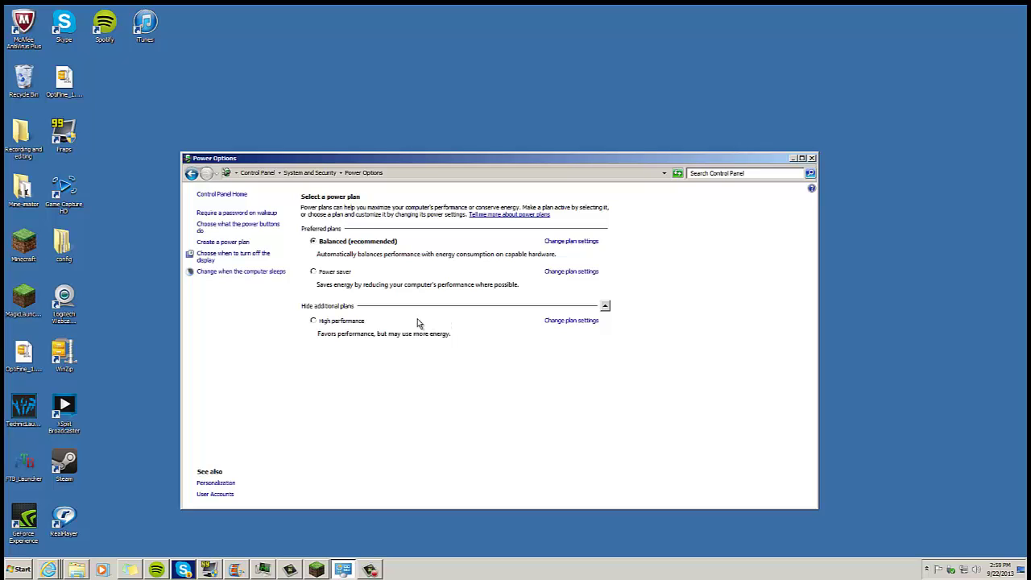
click(314, 322)
click(314, 241)
click(191, 174)
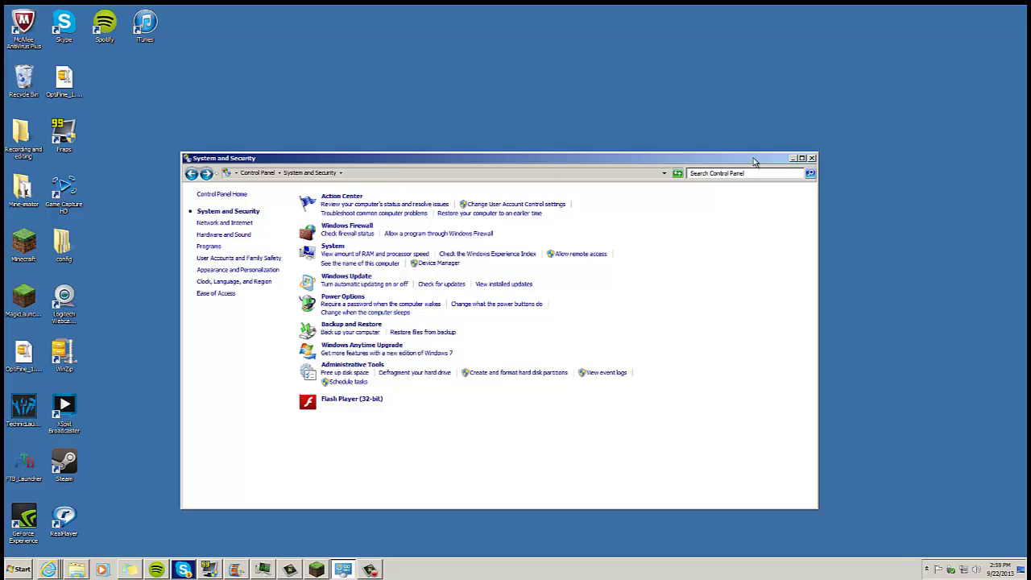
click(813, 159)
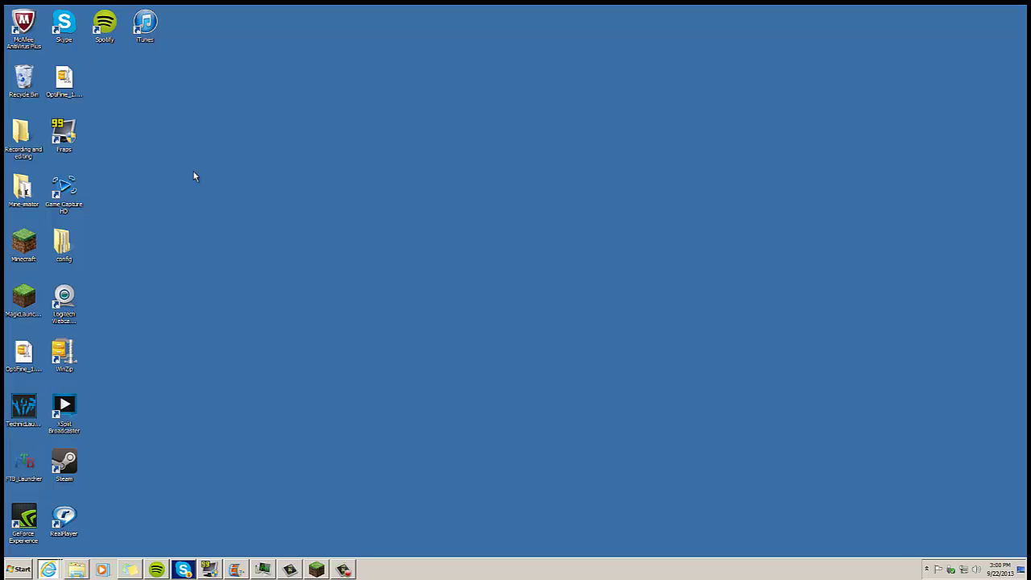
- Search the installed programs for "java" and open the Java Control Panel
click(17, 570)
click(46, 546)
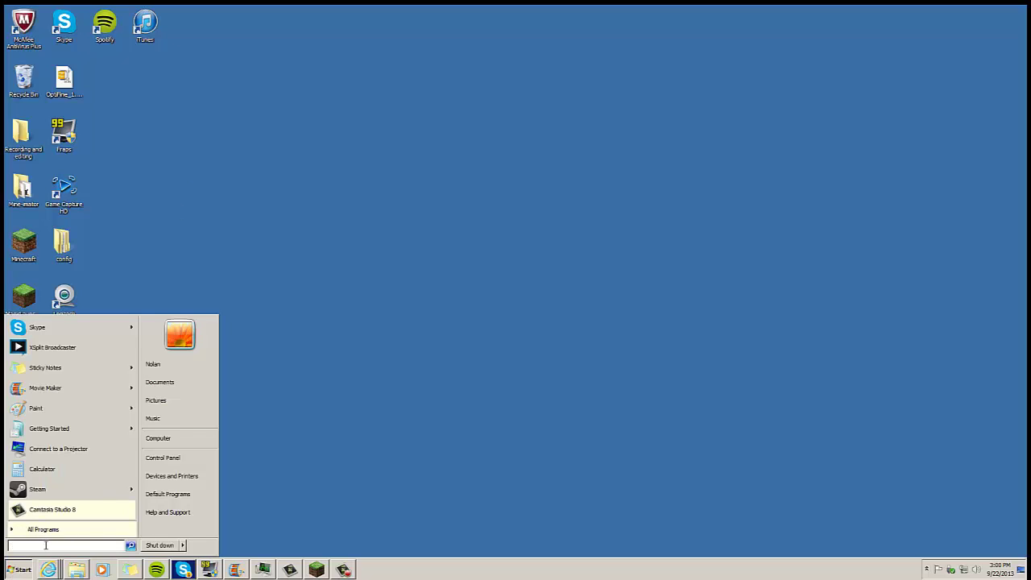
text(java)
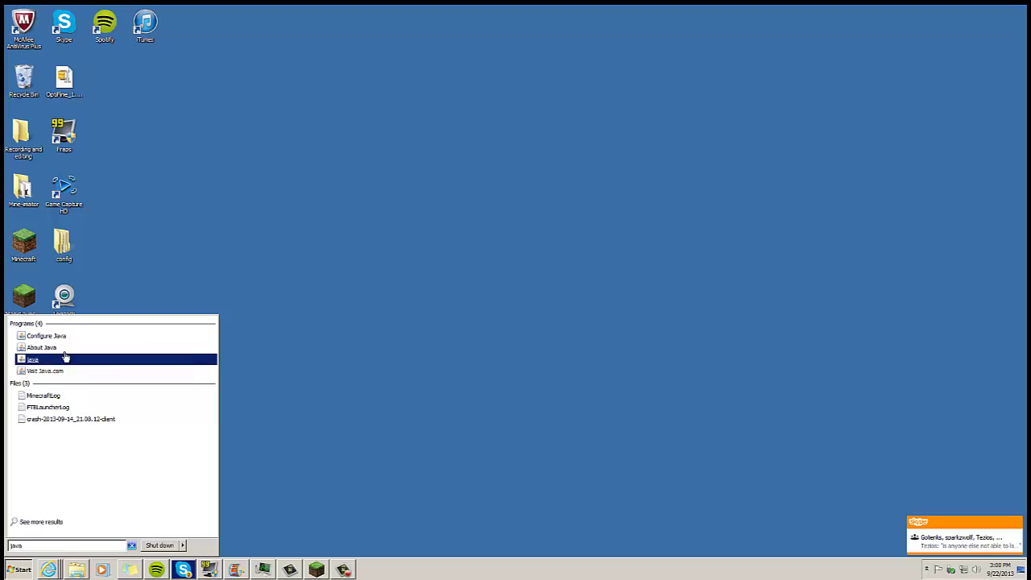
click(1018, 524)
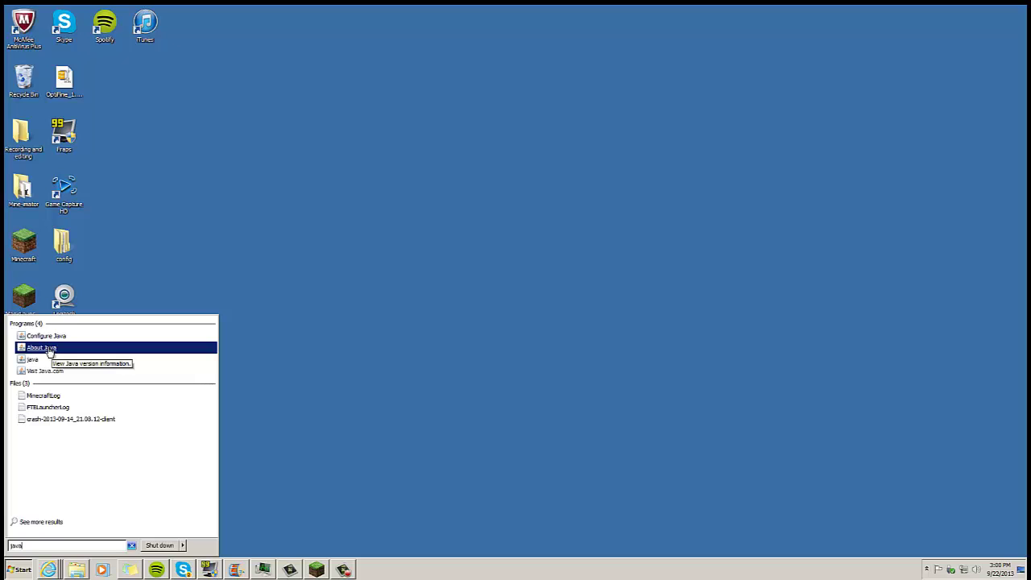
click(50, 347)
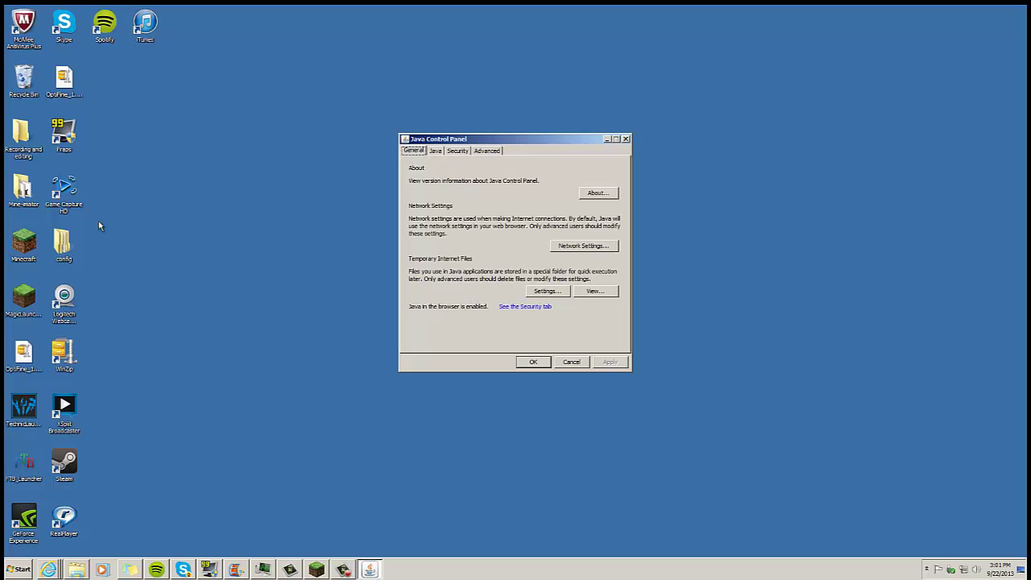
- Check the memory allocation in Magic Launcher's advanced setup and close the launcher without changing anything
double_click(25, 295)
click(542, 292)
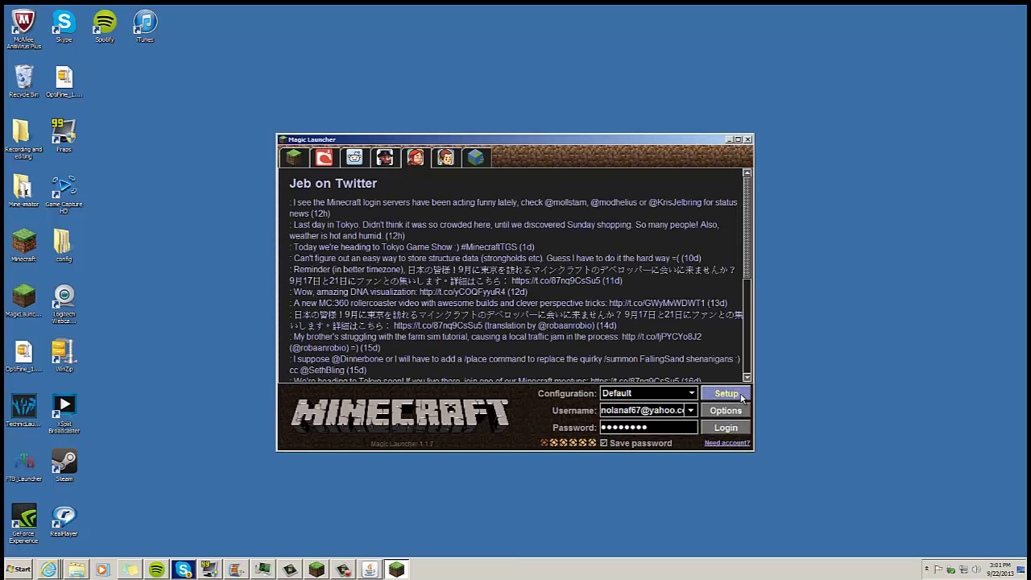
click(729, 394)
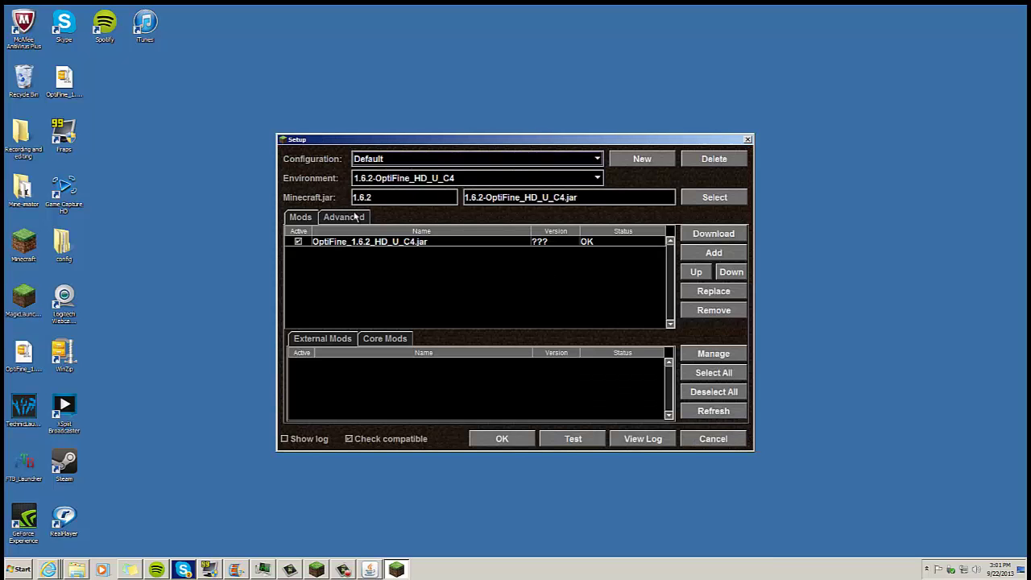
click(355, 217)
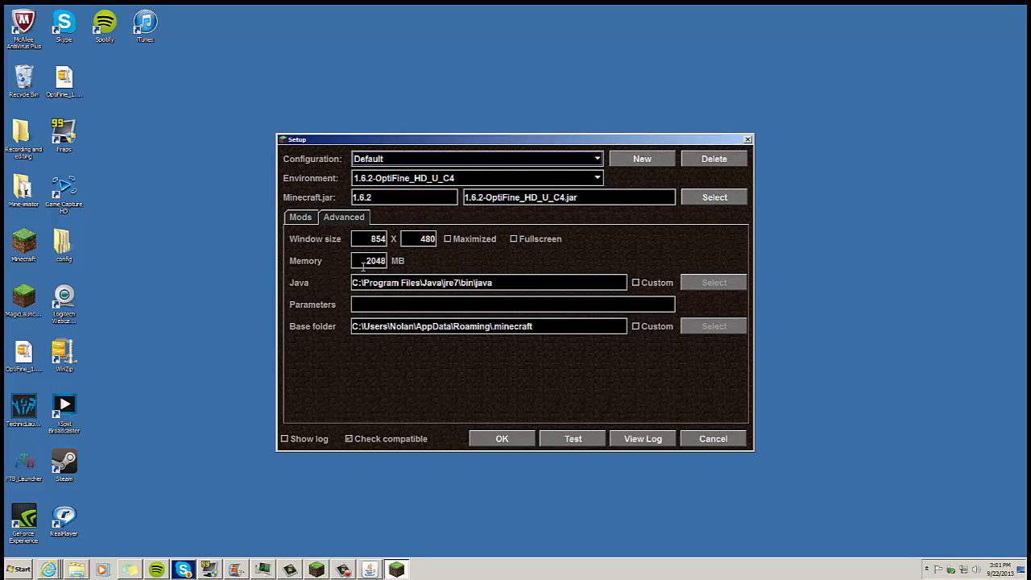
click(714, 436)
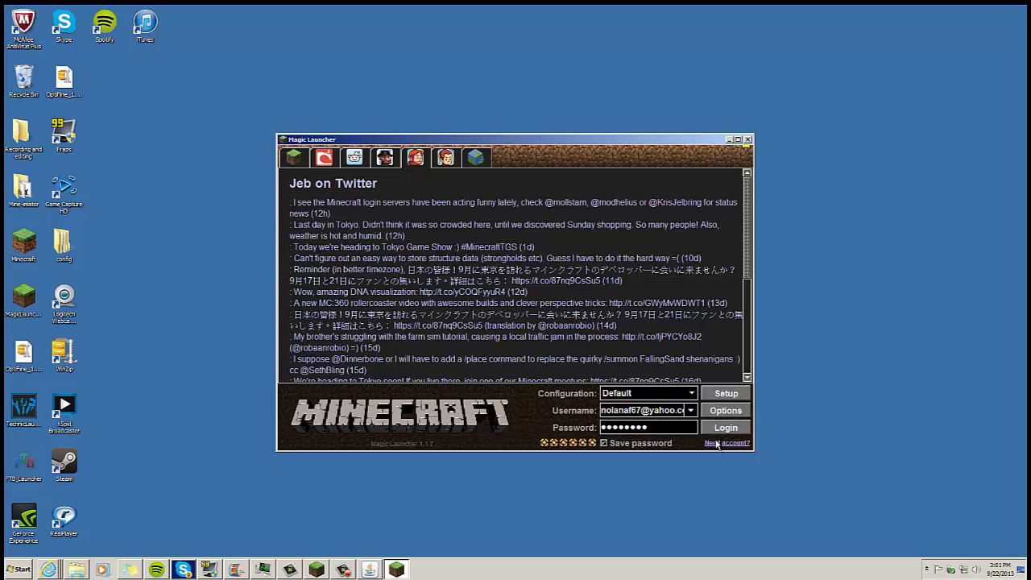
click(747, 140)
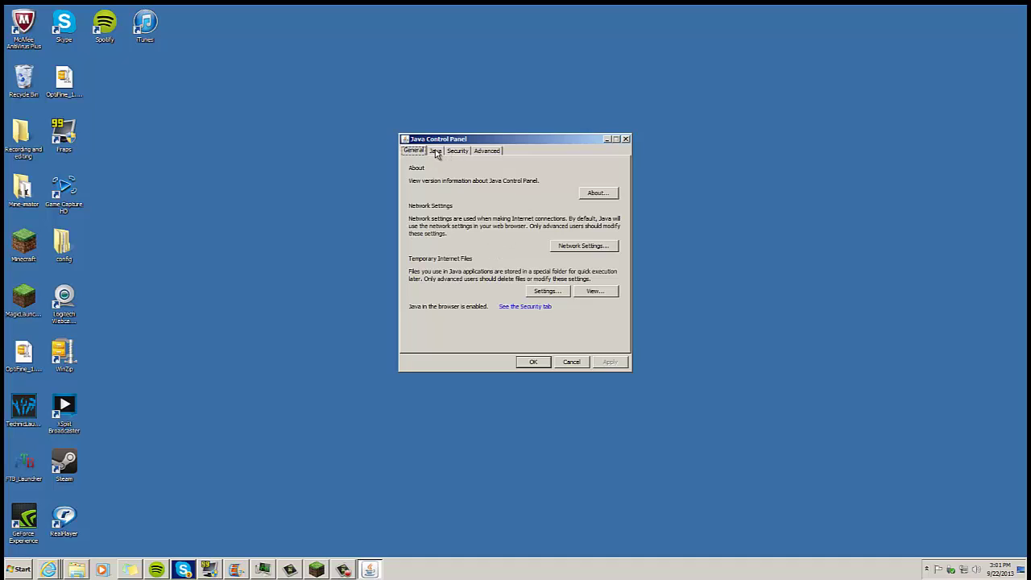
click(19, 570)
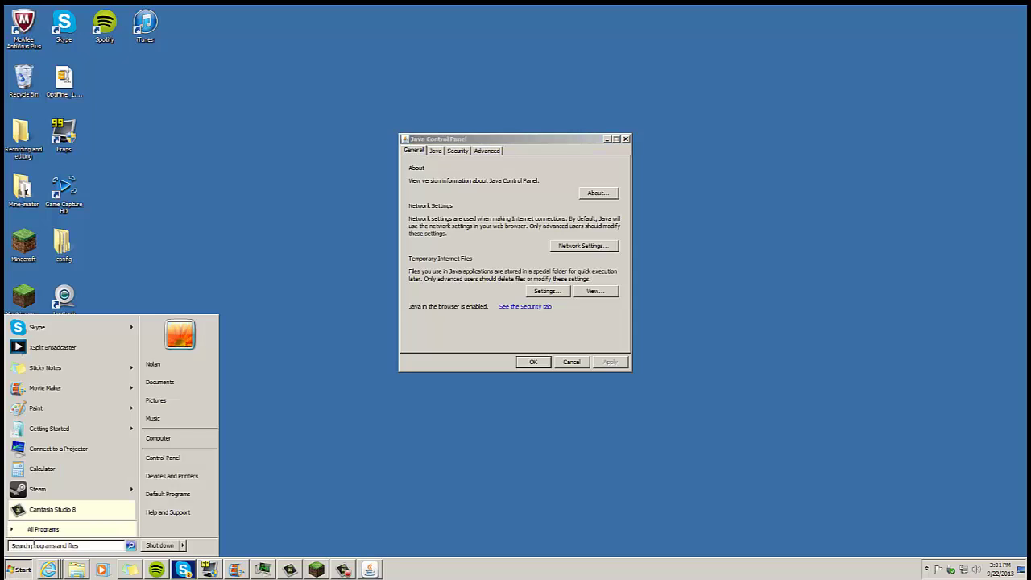
click(33, 546)
text(java)
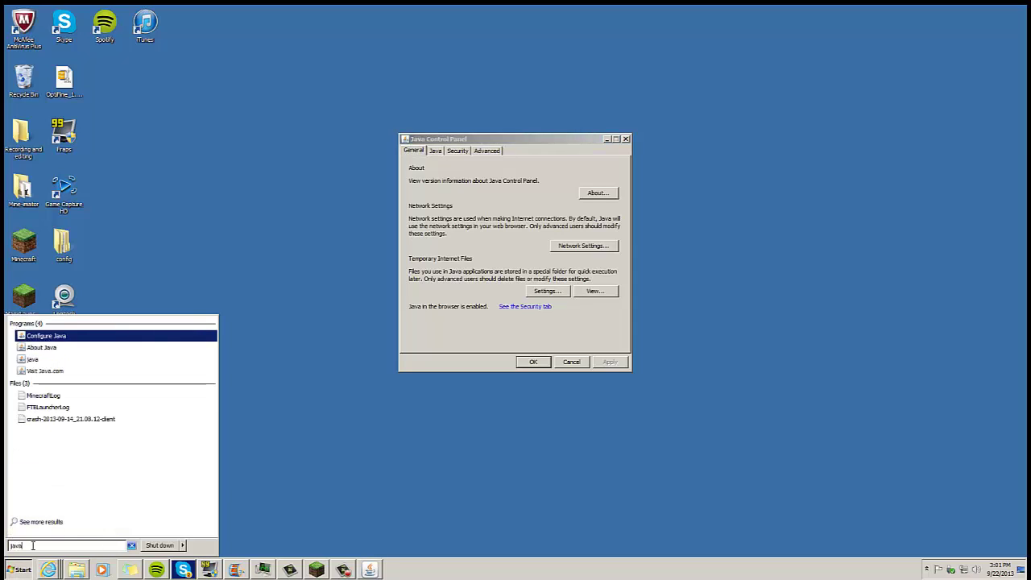
click(305, 281)
- Examine the runtime parameters in the Java Runtime Environment settings and close the Java Control Panel without saving
click(439, 152)
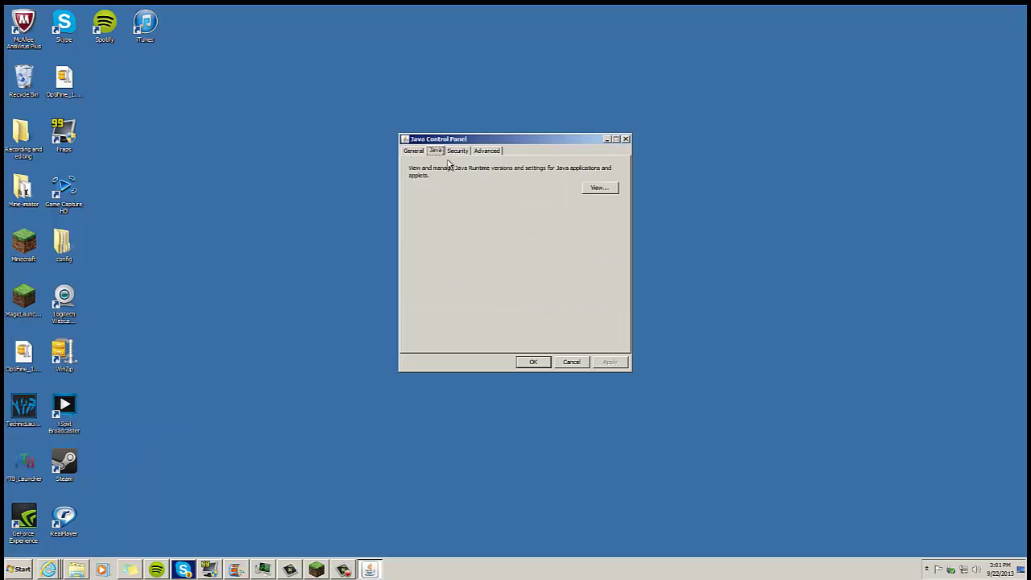
click(597, 191)
click(593, 221)
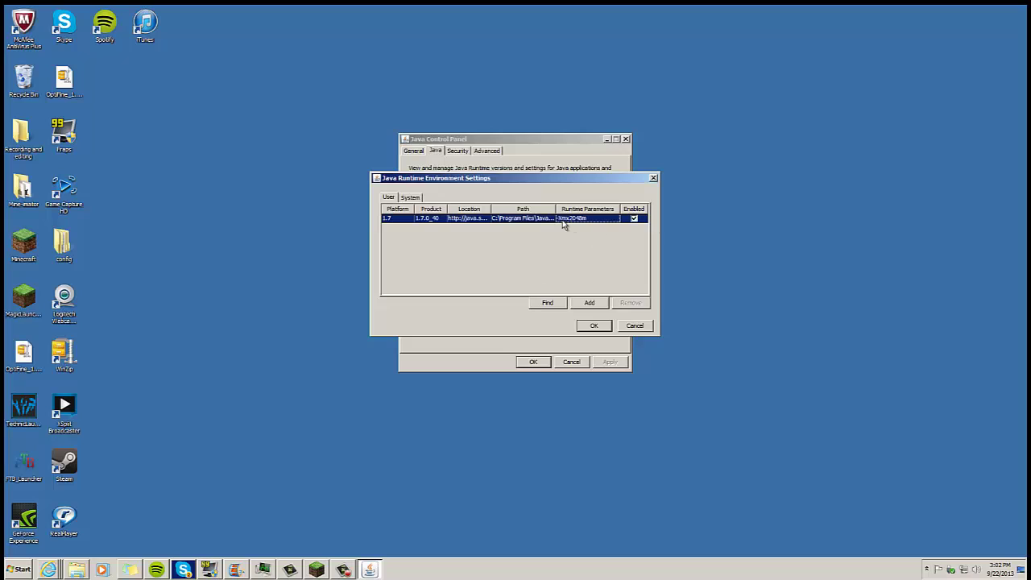
click(633, 326)
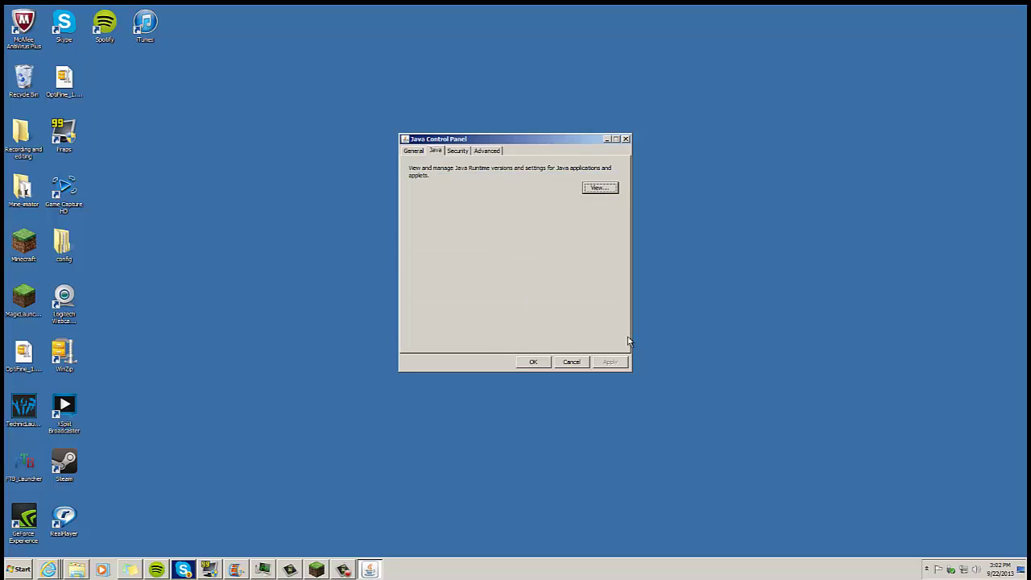
click(570, 364)
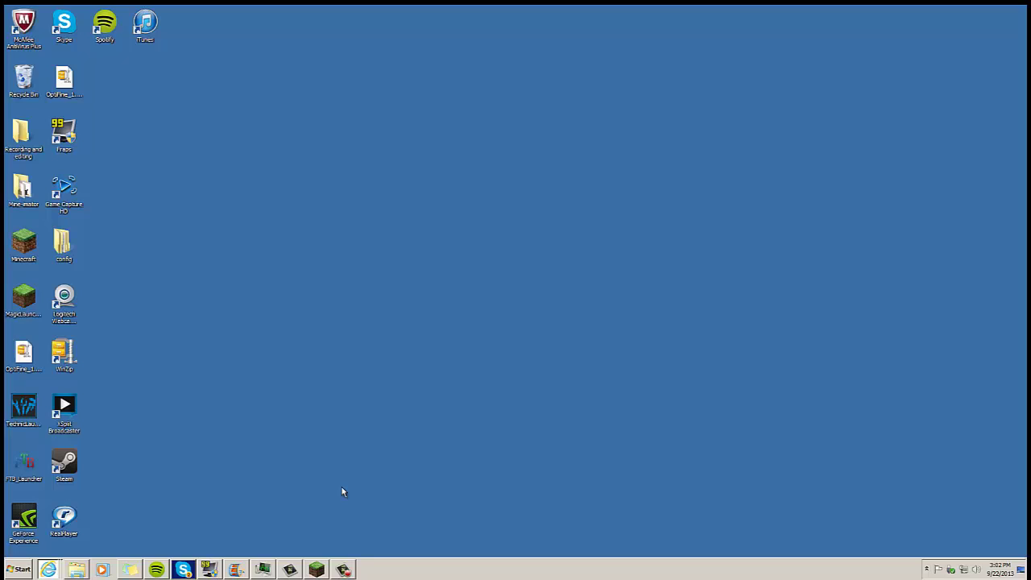
- Launch Minecraft 1.6.2 with the OptiFine profile and open the resource pack selection in the game options
mouse_move(320, 571)
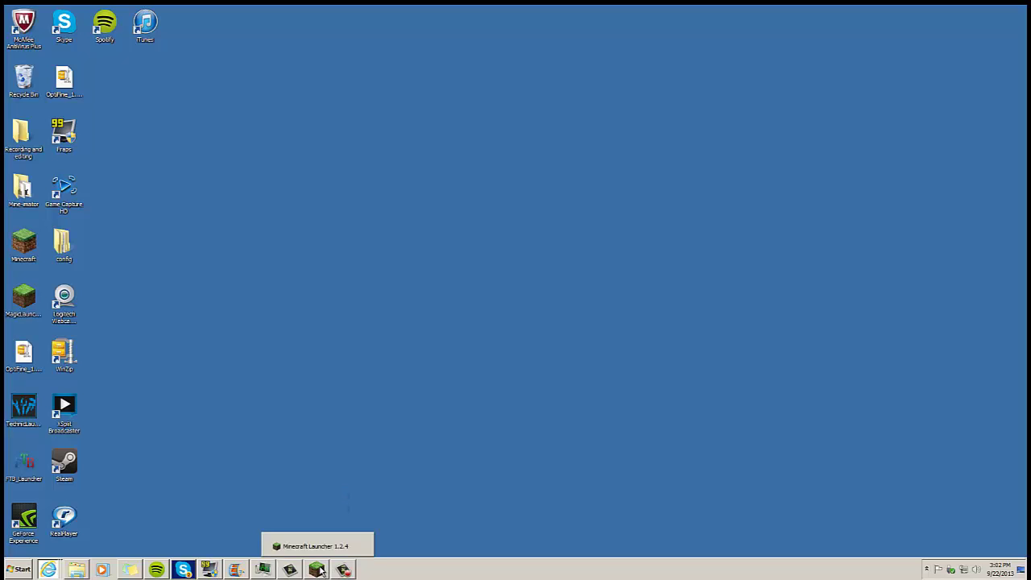
click(320, 570)
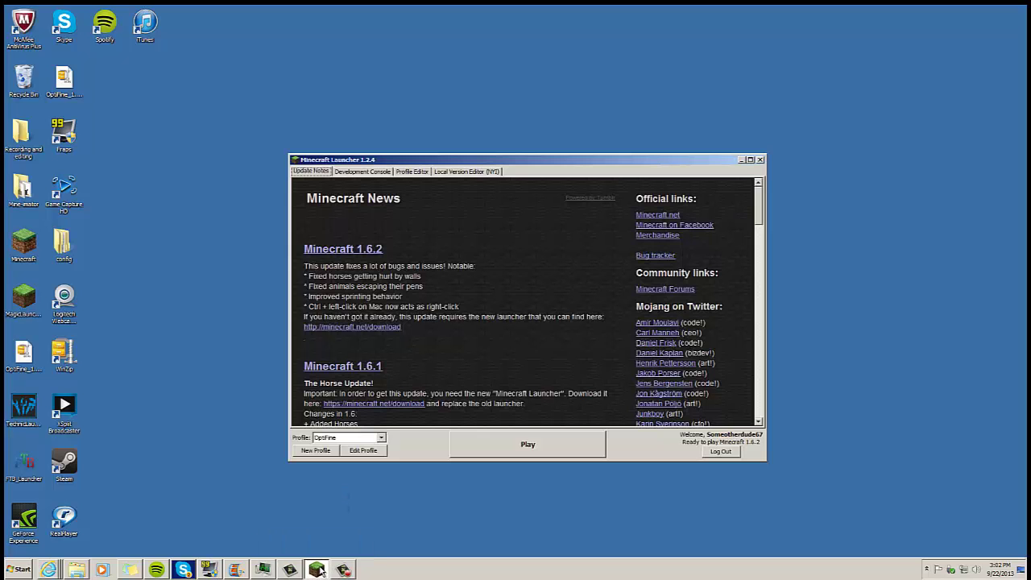
click(536, 448)
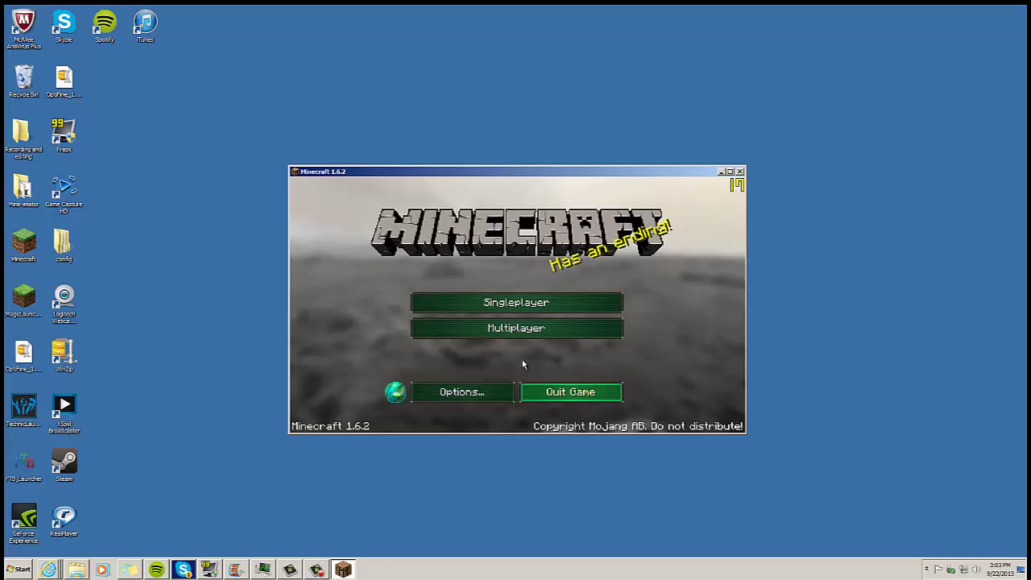
click(493, 395)
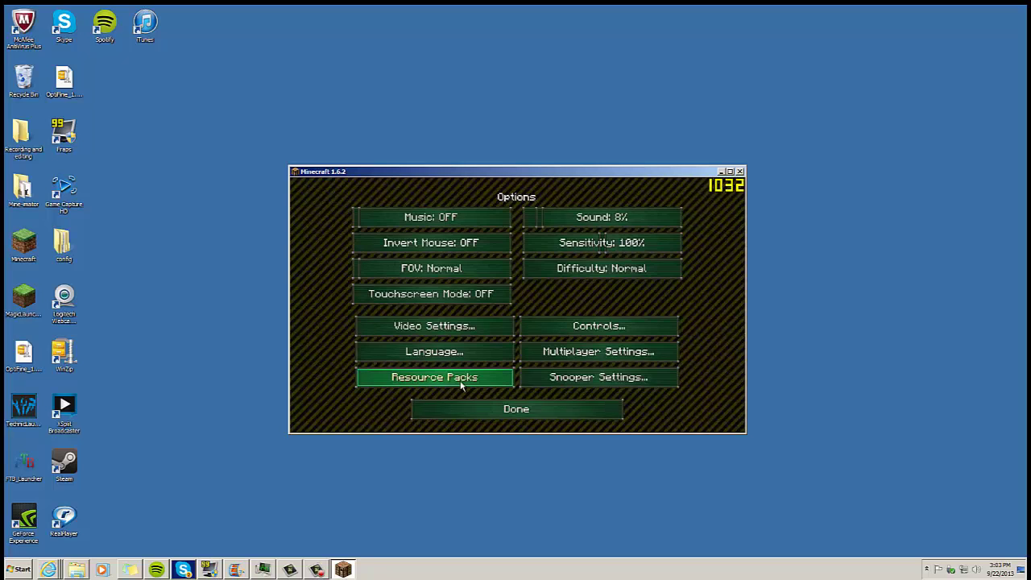
click(461, 383)
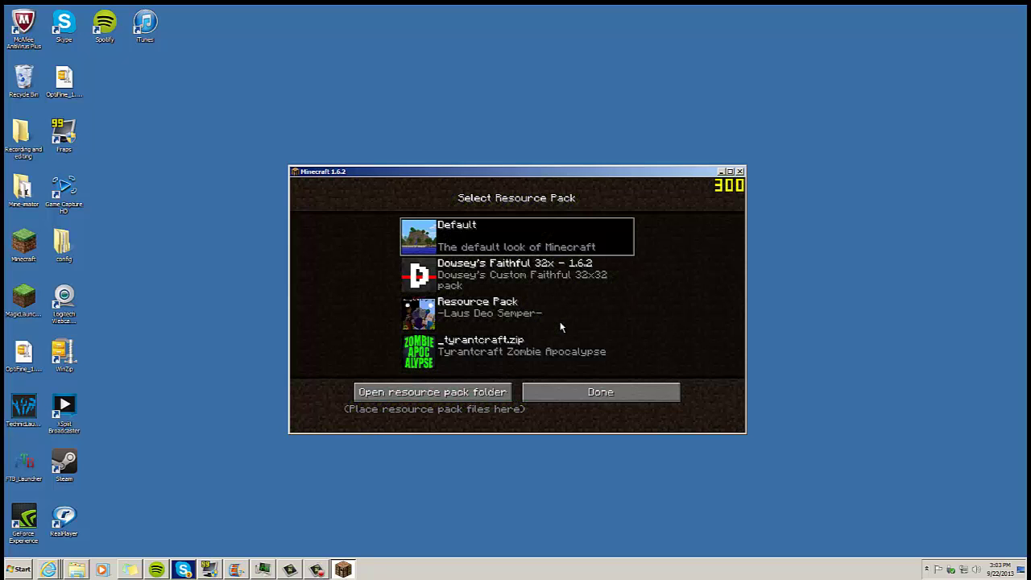
- Leave the resource pack selection and options, and load the creative-mode world New World in singleplayer
click(579, 396)
click(528, 412)
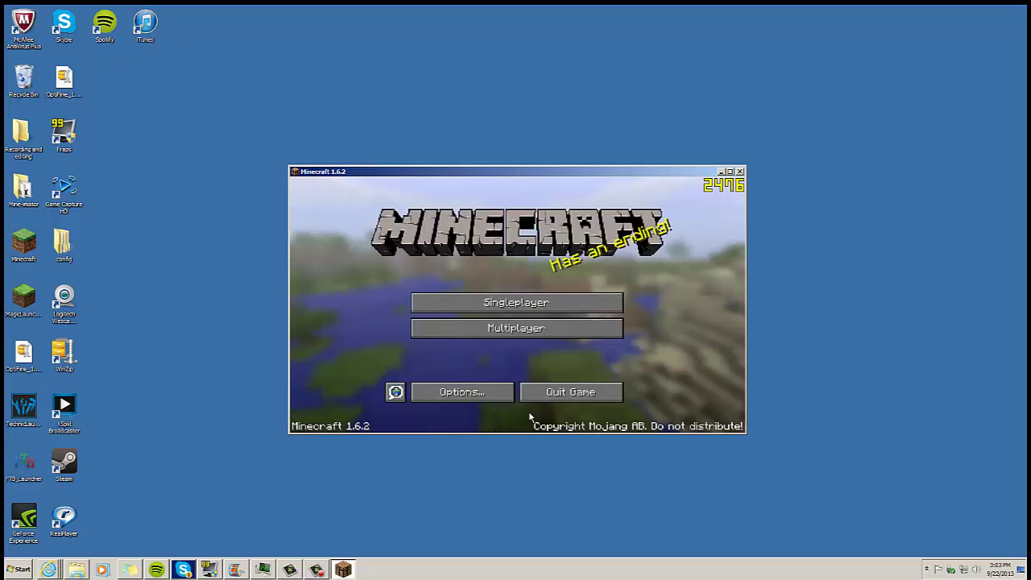
click(511, 304)
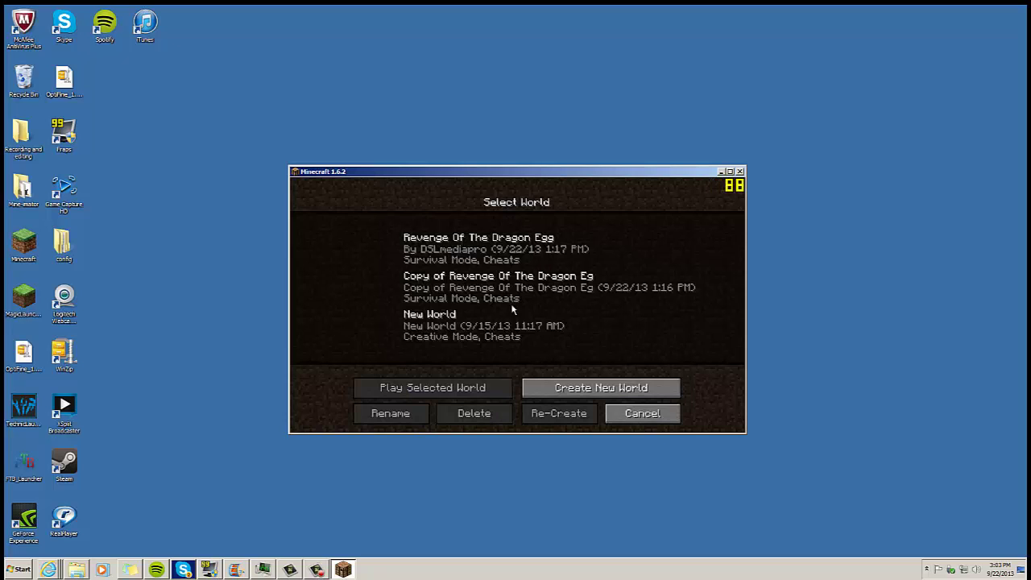
click(469, 331)
click(464, 390)
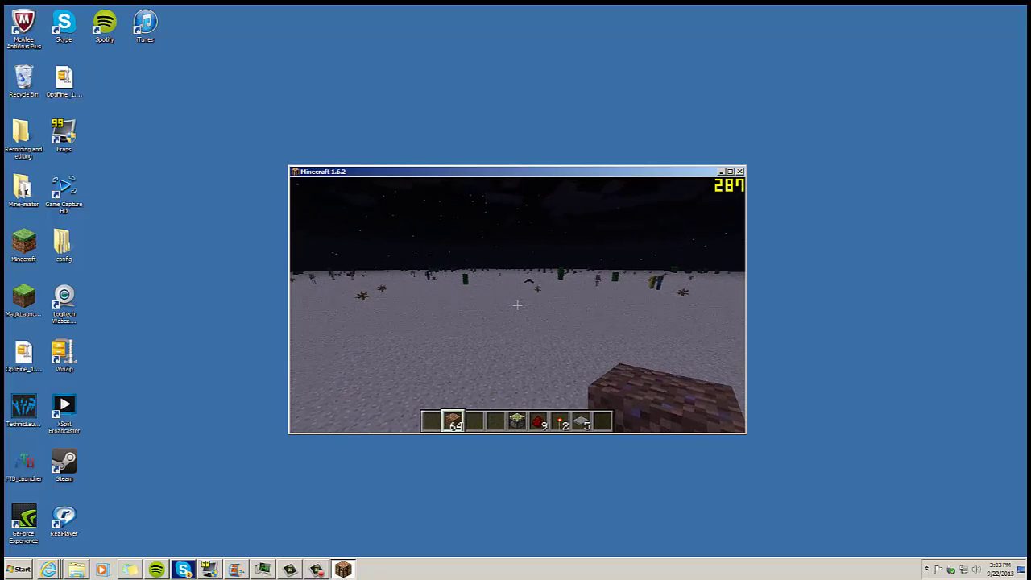
key(e)
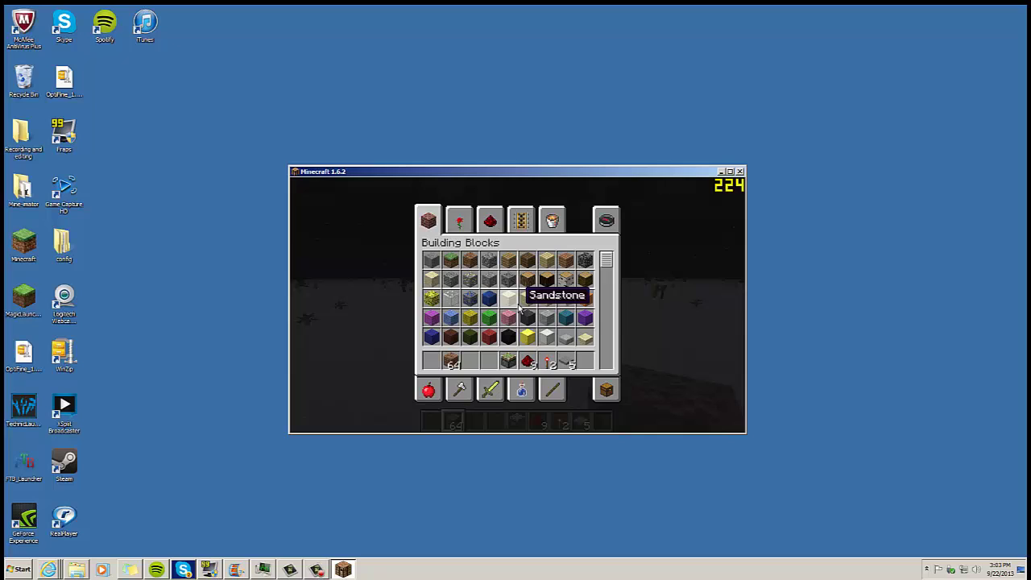
key(e)
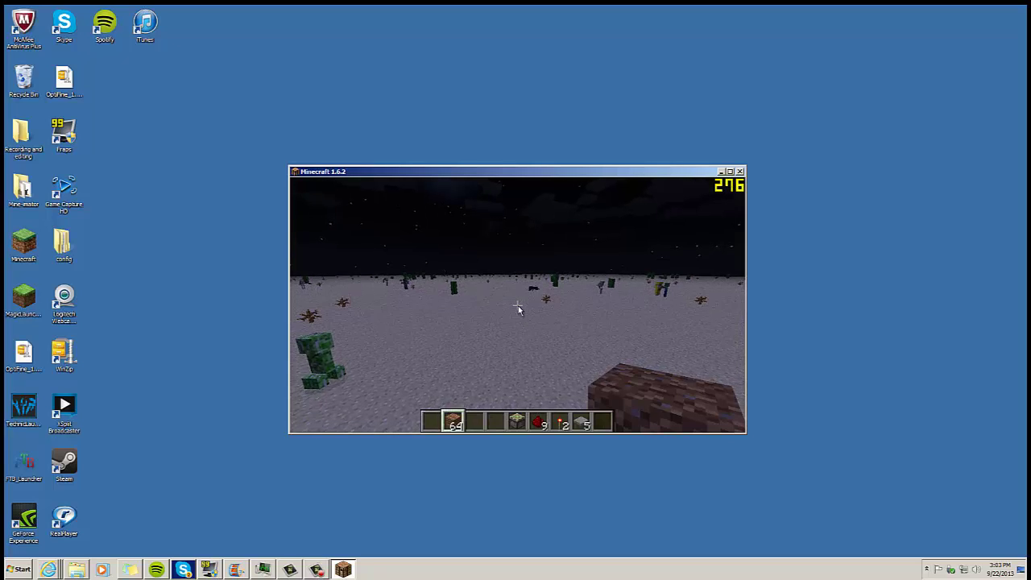
- Set the render distance to Normal in the video settings, and try view bobbing OFF before restoring it to ON
key(Escape)
click(493, 339)
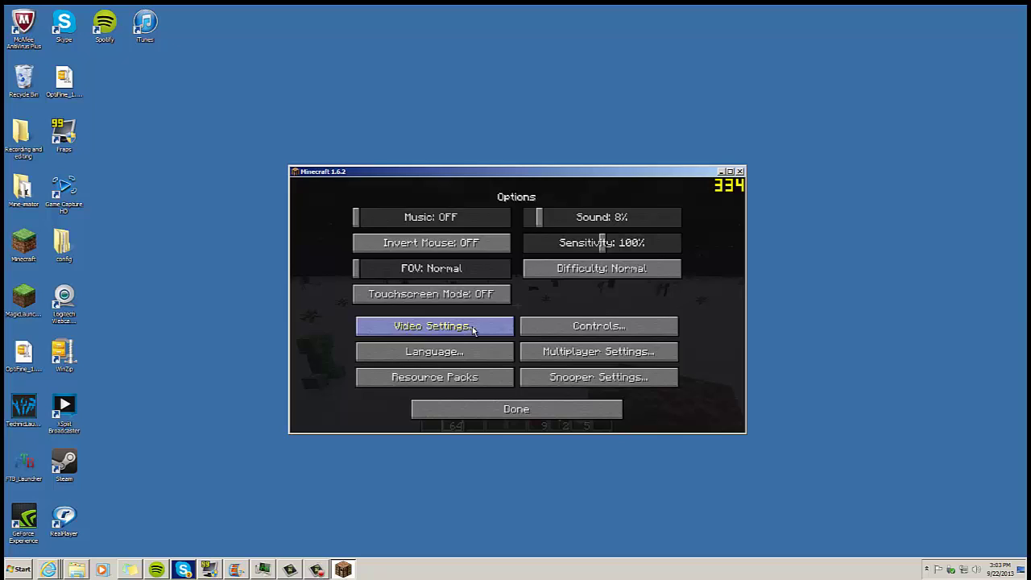
click(474, 330)
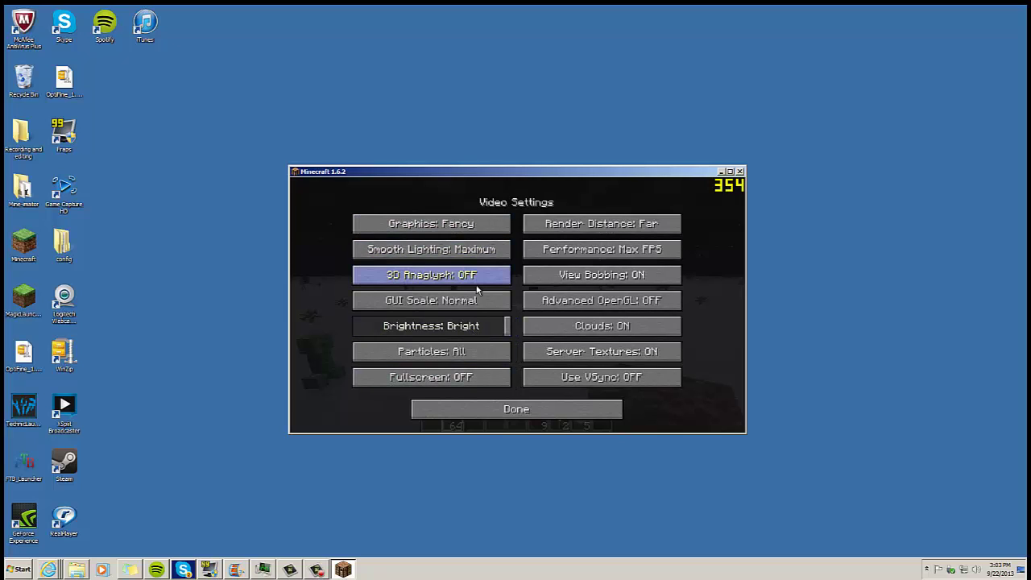
click(607, 229)
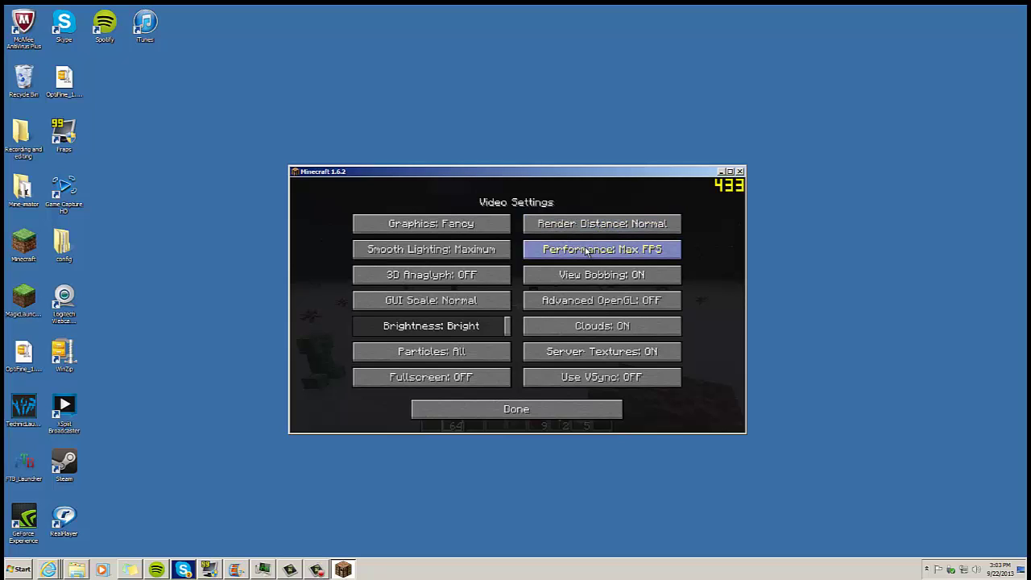
click(618, 278)
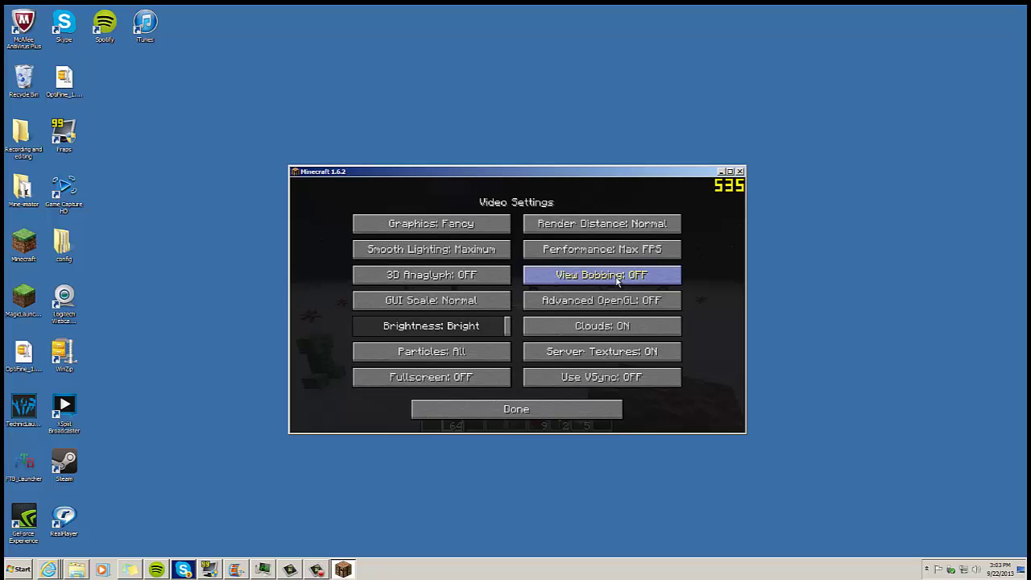
click(618, 279)
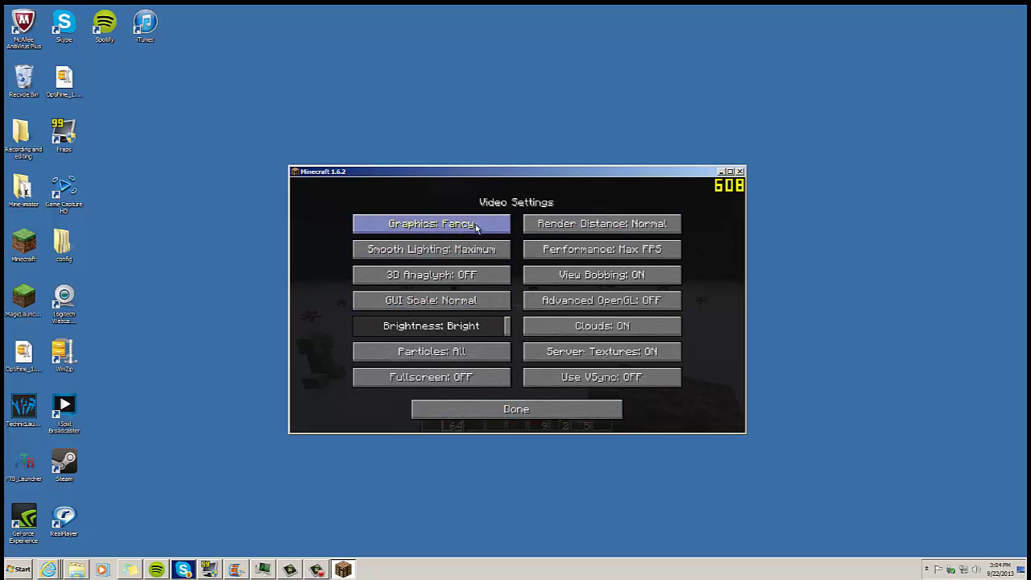
- Close the options, save and quit the world to the title screen, and quit the game
click(524, 410)
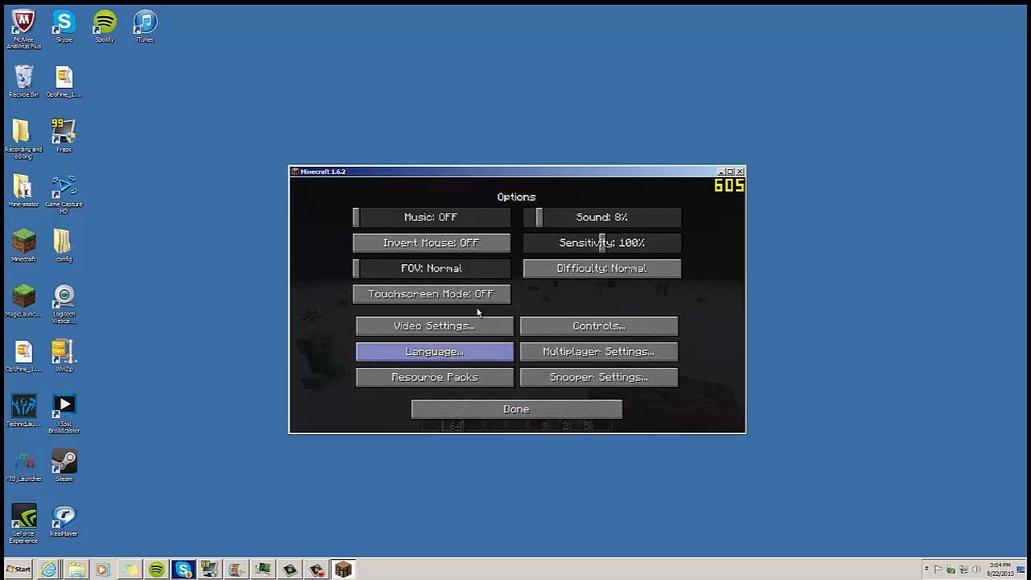
click(532, 412)
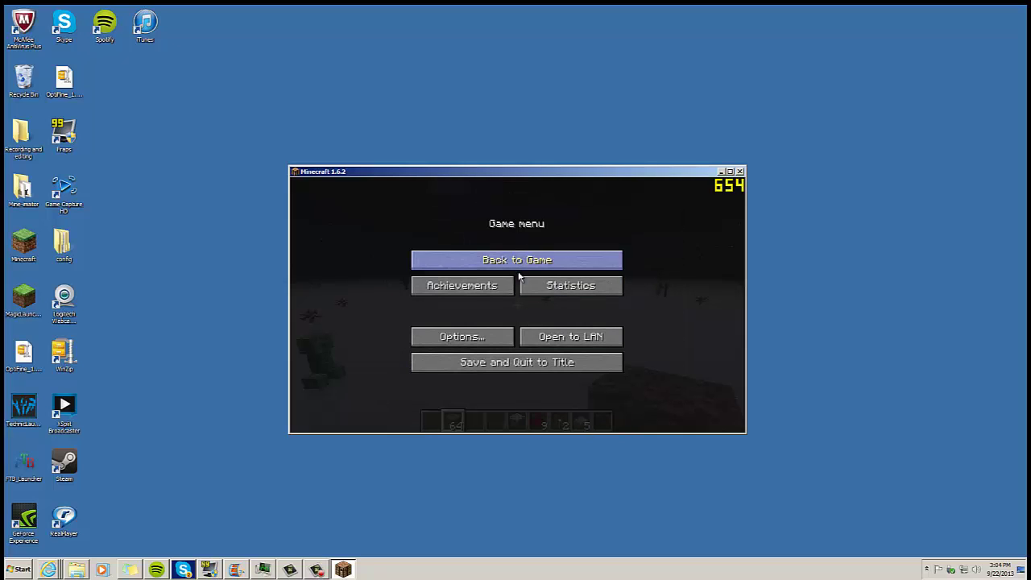
click(531, 367)
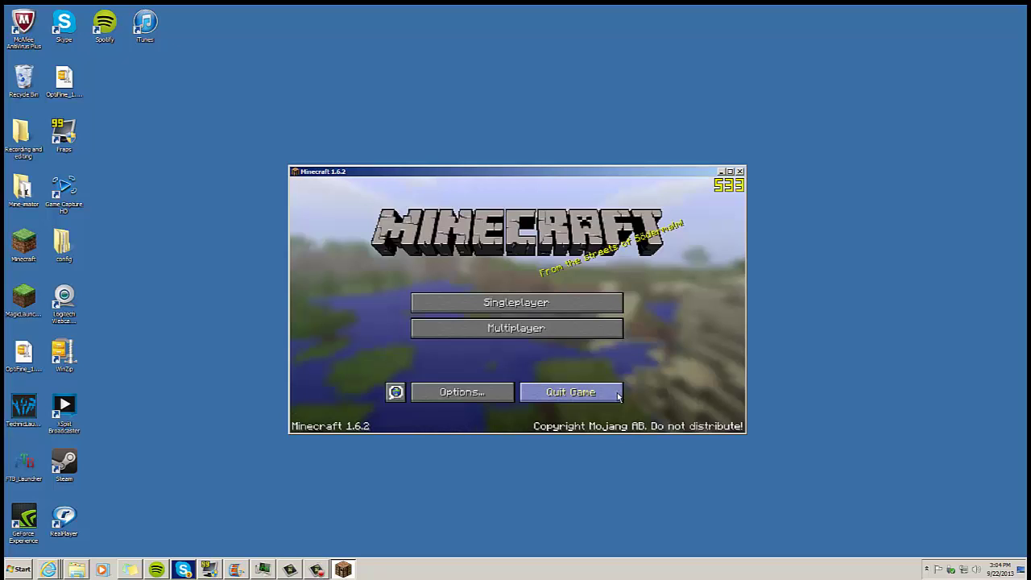
click(570, 393)
- Run Magic Launcher, allowing it past the security warning, and log in with the saved account to start Minecraft 1.6.2
double_click(29, 289)
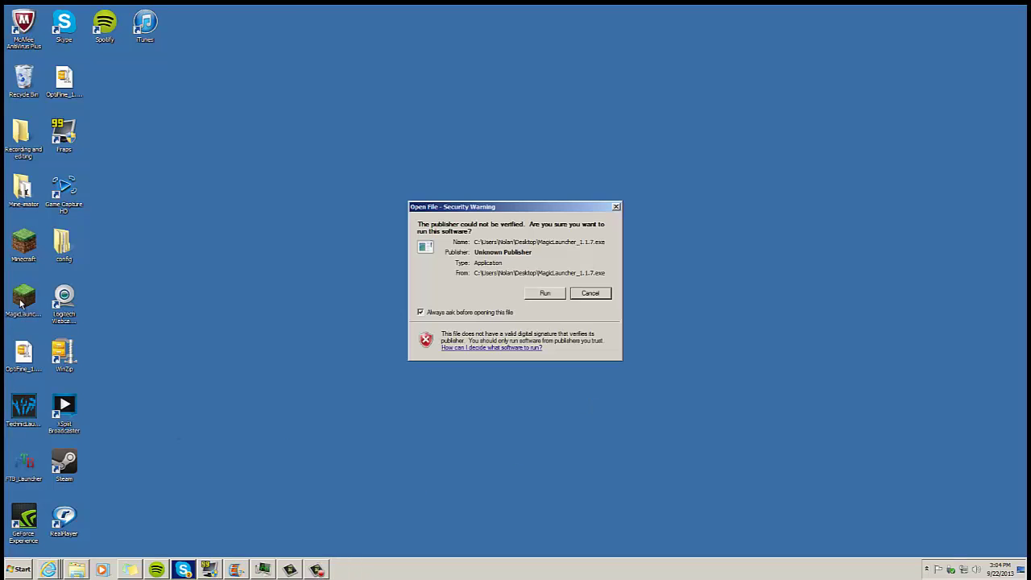
click(546, 293)
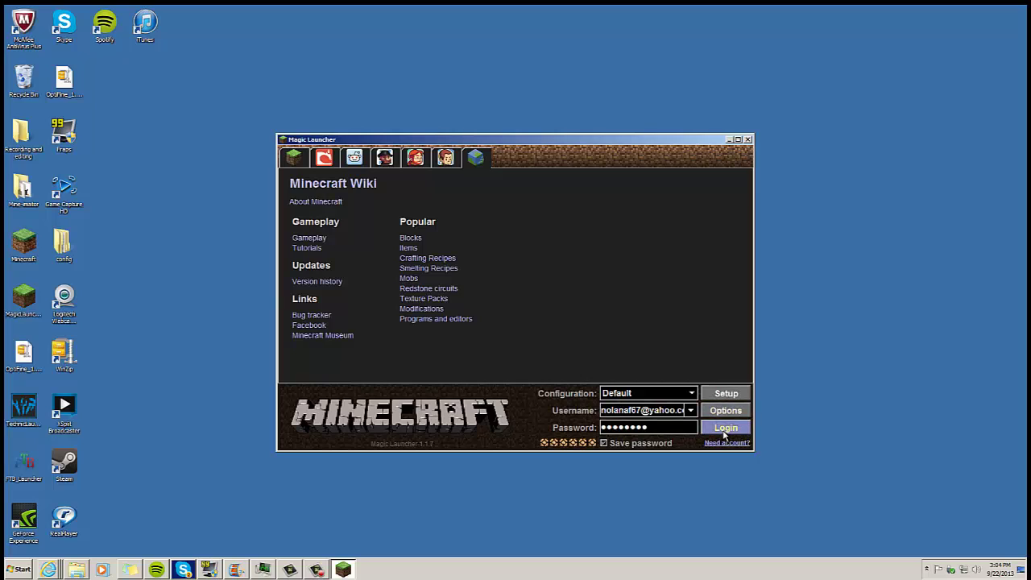
click(722, 428)
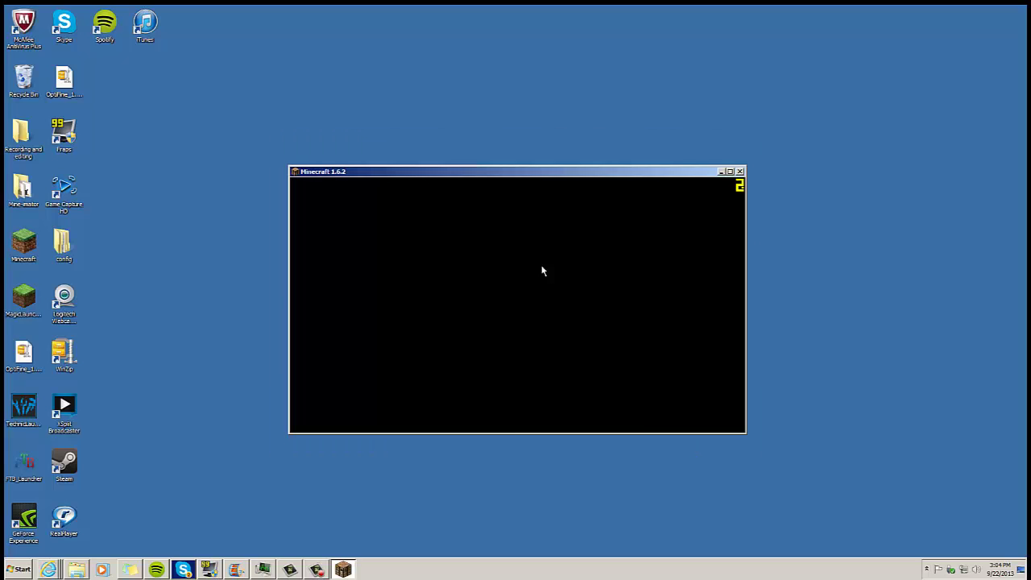
- Load the singleplayer world New World and briefly open and close the inventory
click(503, 301)
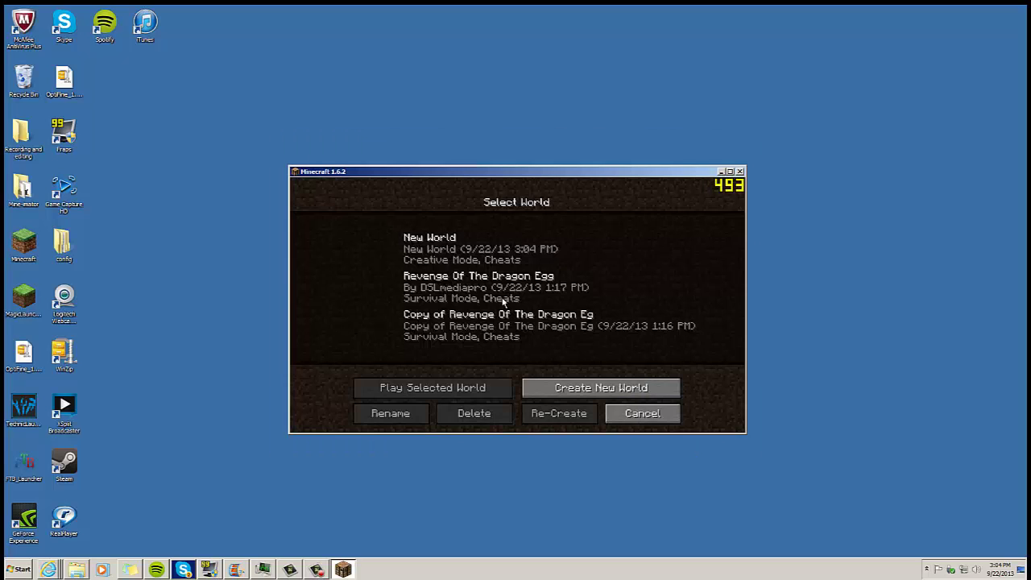
click(450, 253)
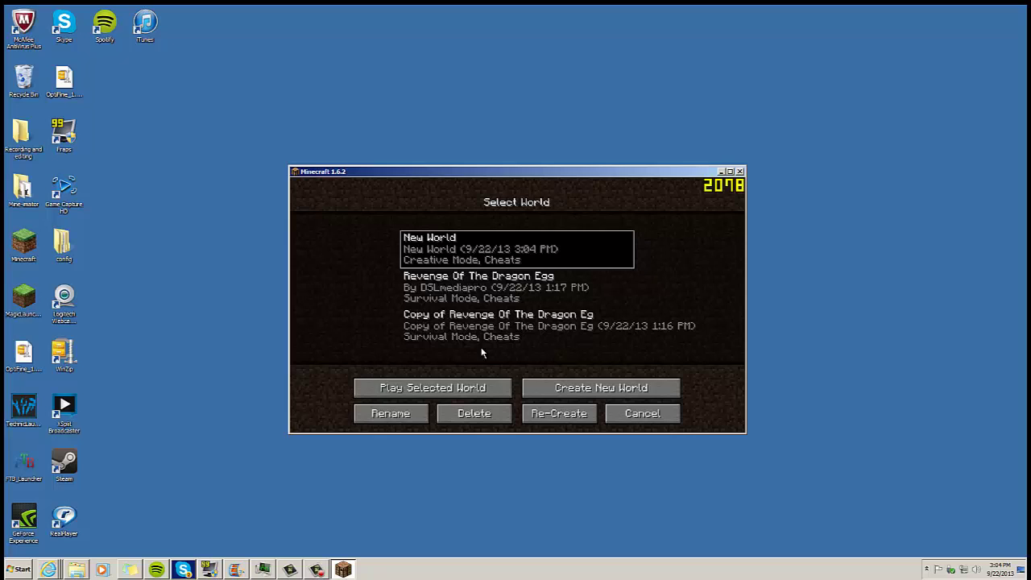
click(425, 388)
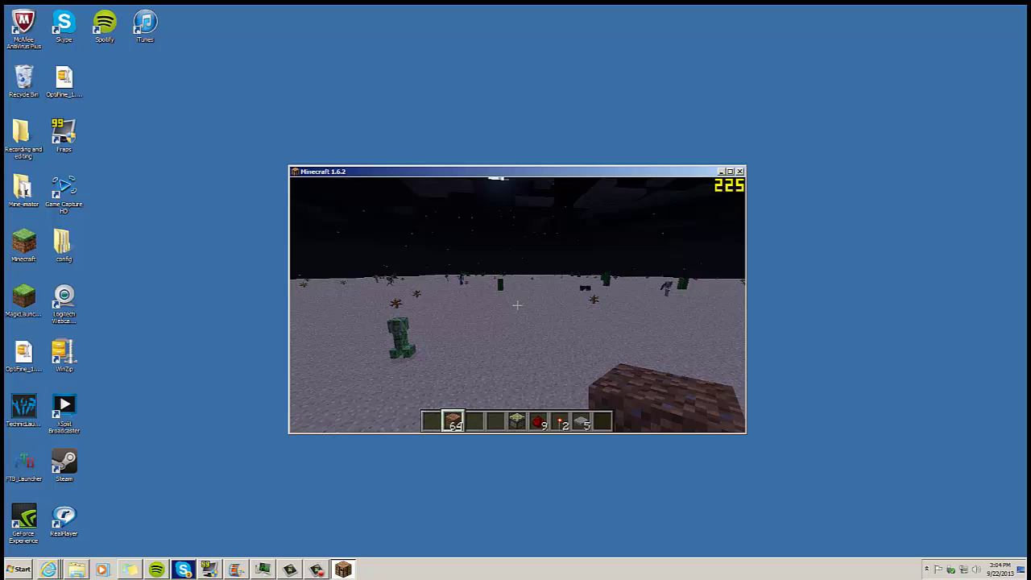
key(e)
key(e)
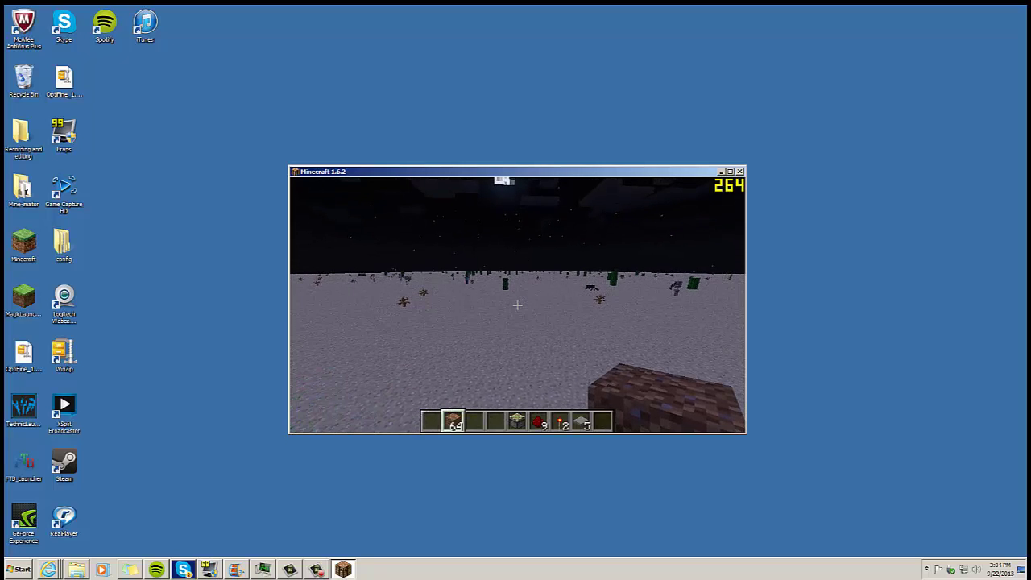
- Pause the game and open the video settings from the options
key(Escape)
click(491, 339)
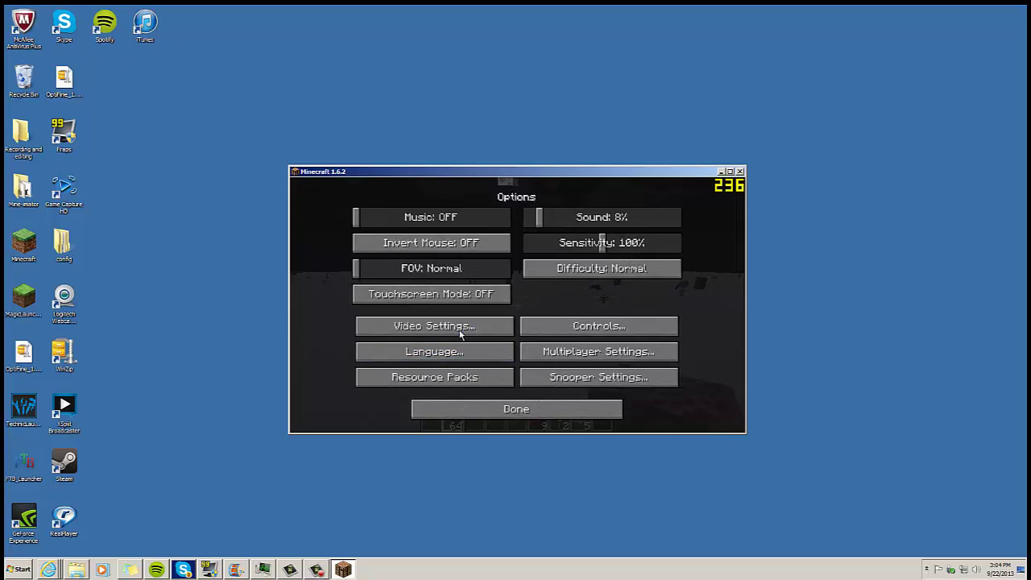
click(461, 330)
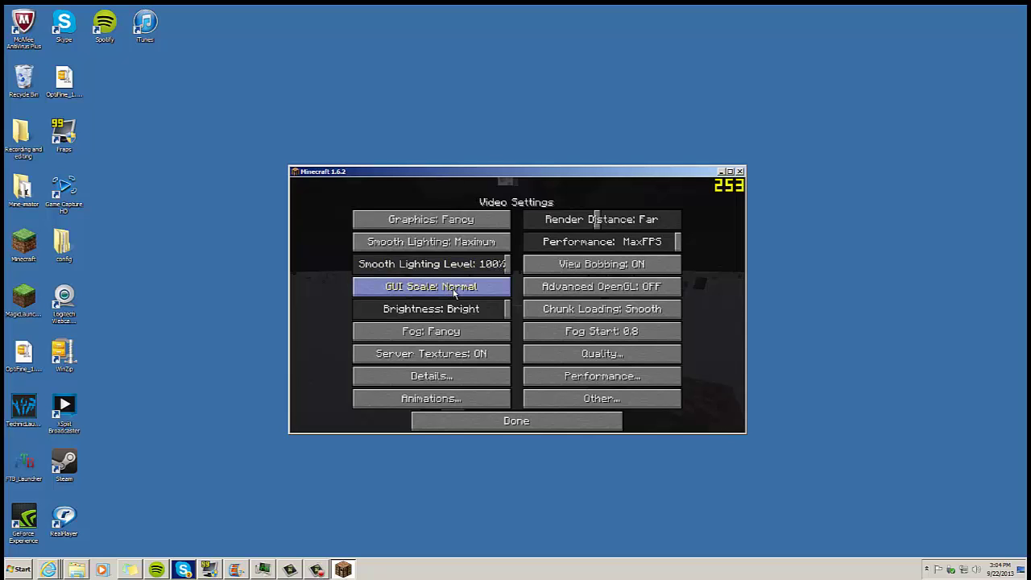
- Try the OFF fog type and cycle the fog back to Fancy
click(470, 333)
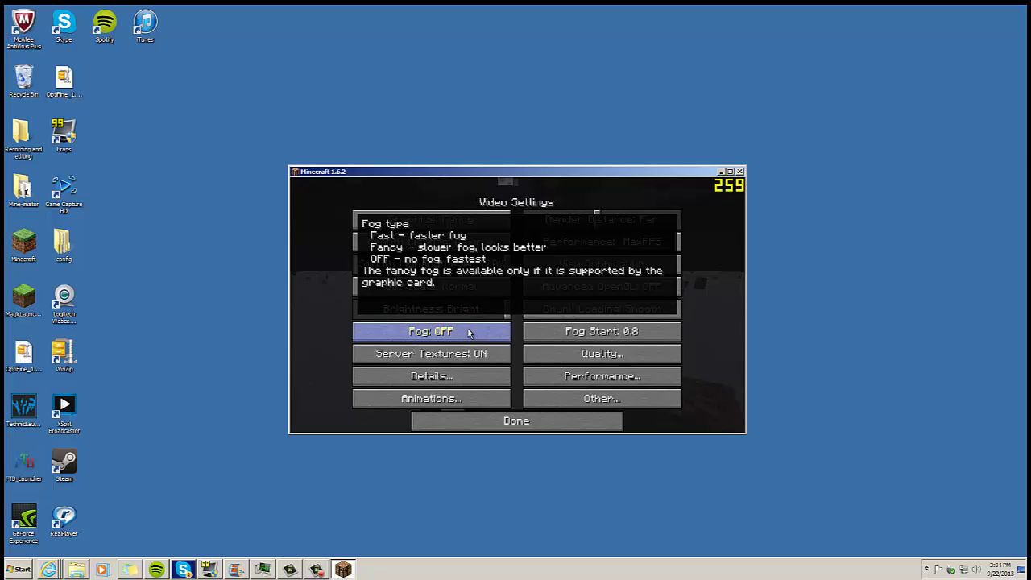
click(469, 333)
click(469, 334)
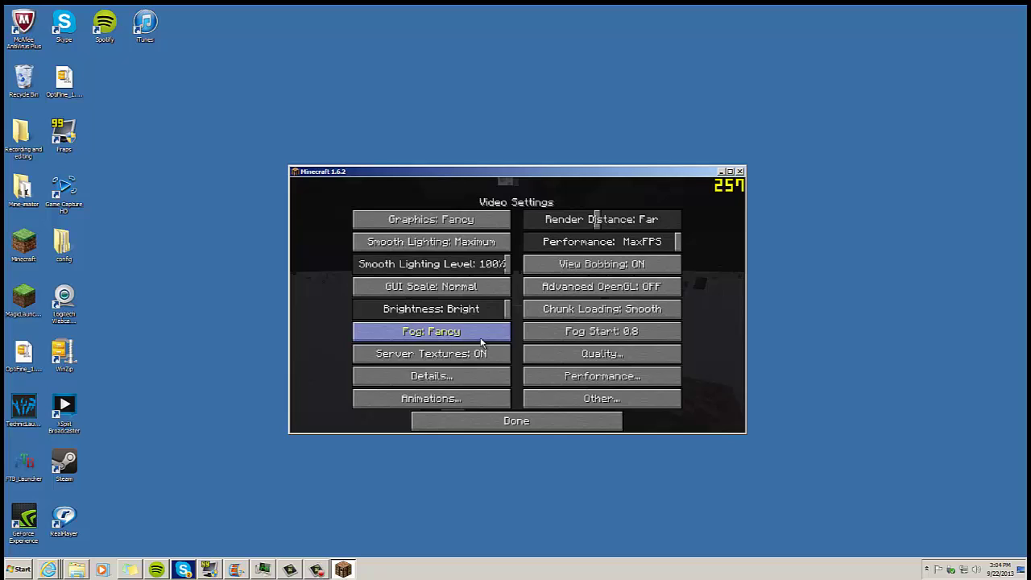
- Try the Decreased and Minimal particle levels in the animation settings, restore particles to All, and return to the video settings
click(468, 402)
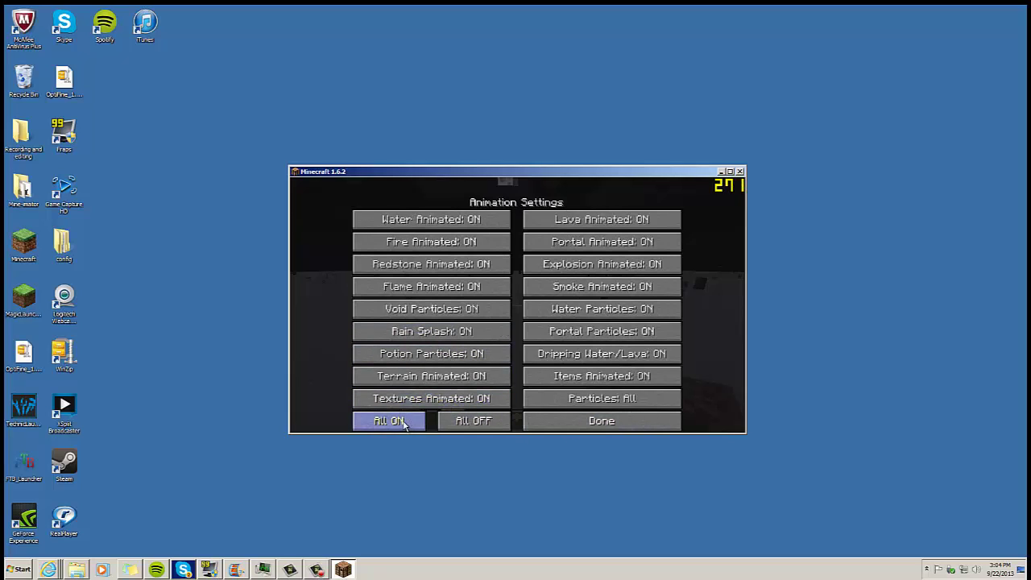
click(595, 401)
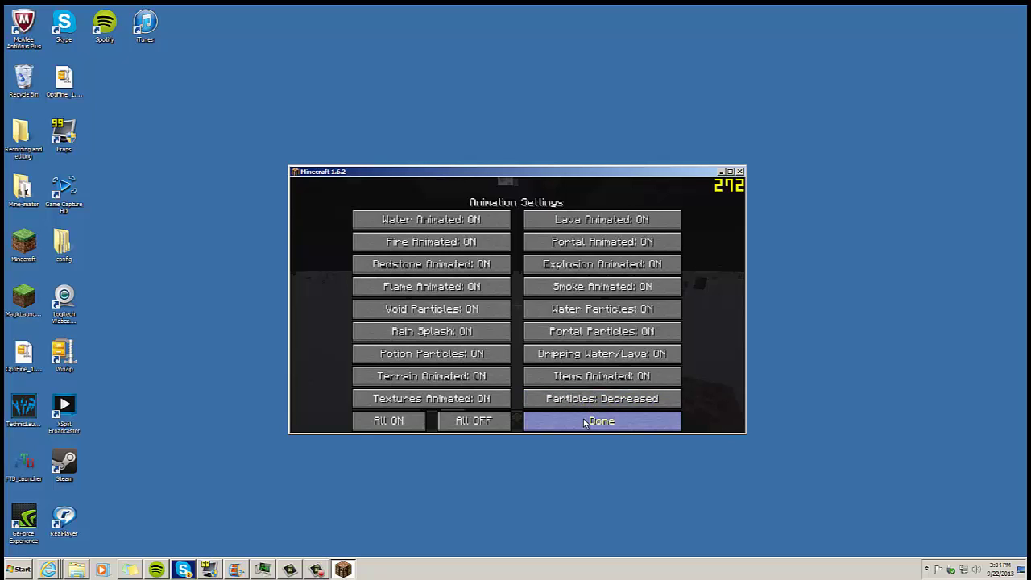
click(583, 404)
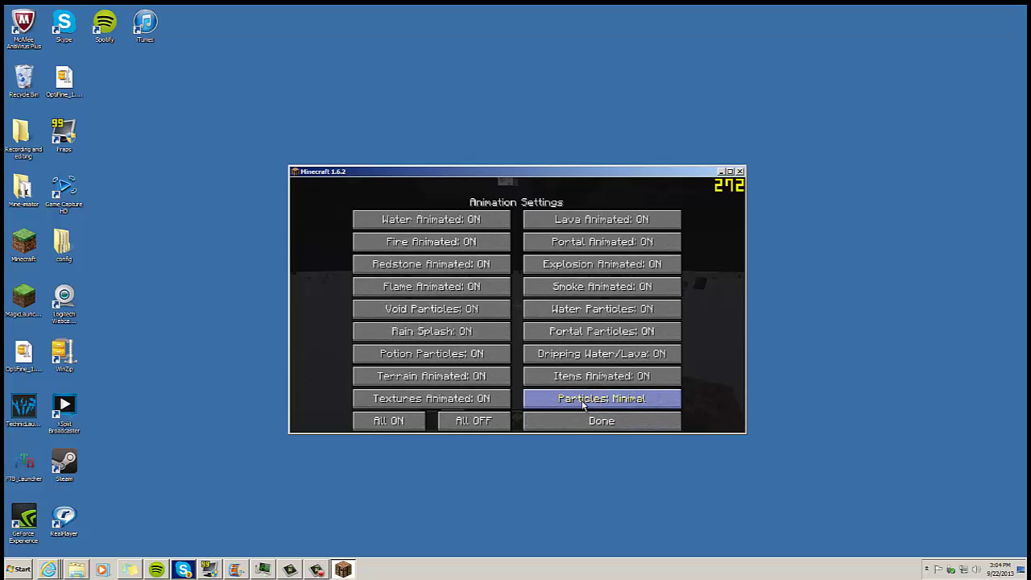
click(576, 407)
click(575, 407)
click(575, 406)
click(540, 398)
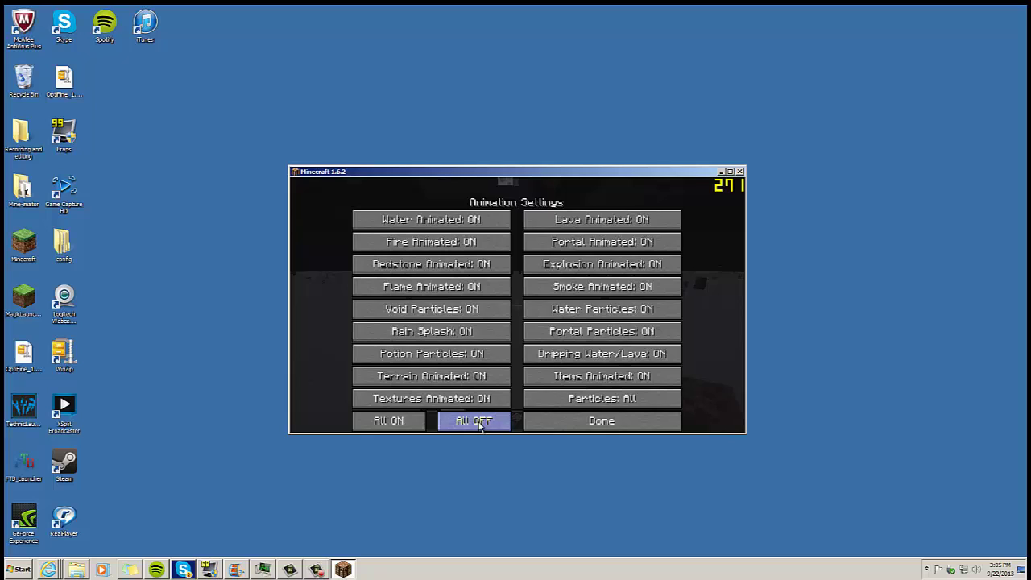
click(572, 429)
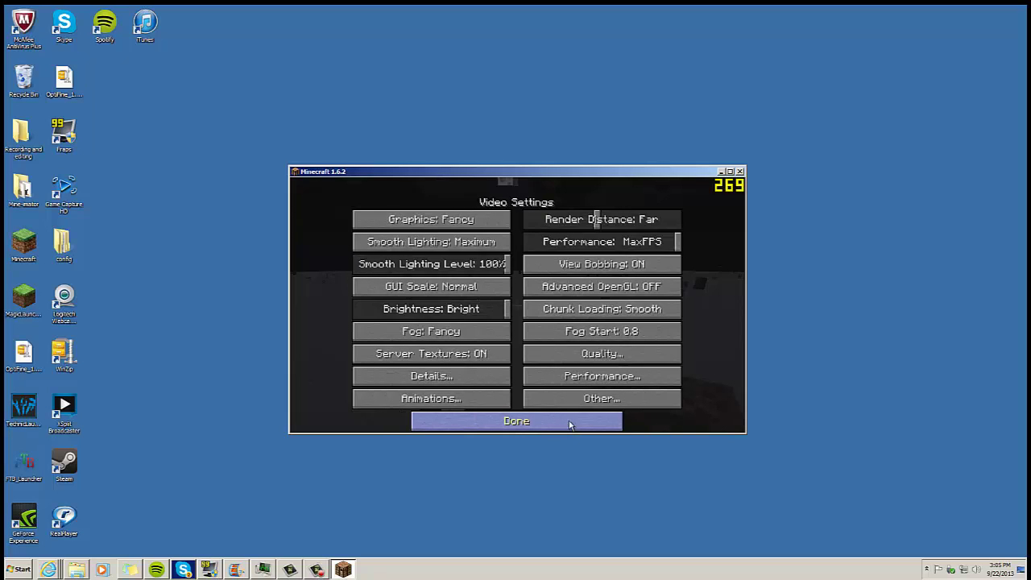
- Turn on Lazy Chunk Loading in the performance settings and return to the video settings
click(573, 379)
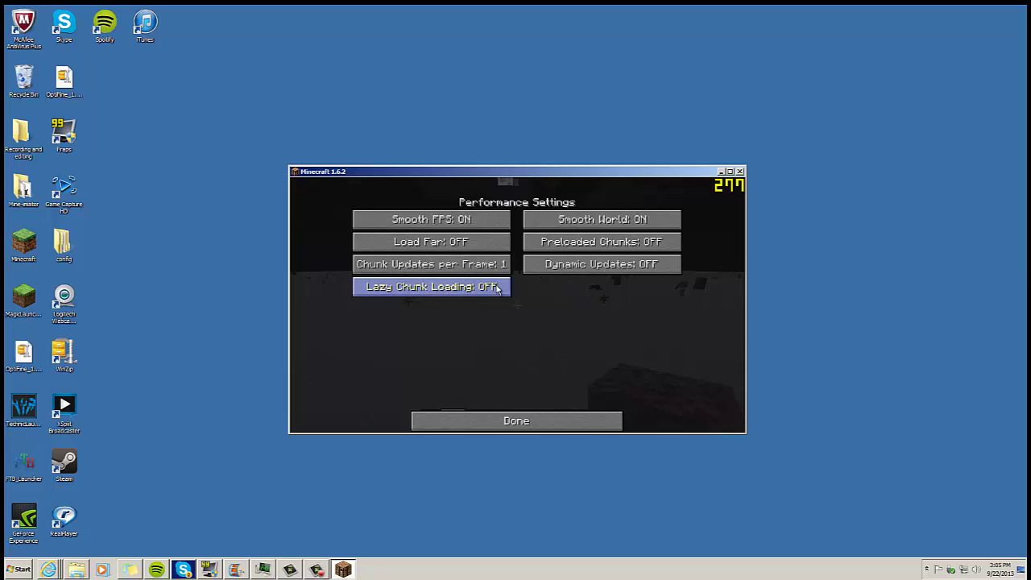
mouse_move(500, 288)
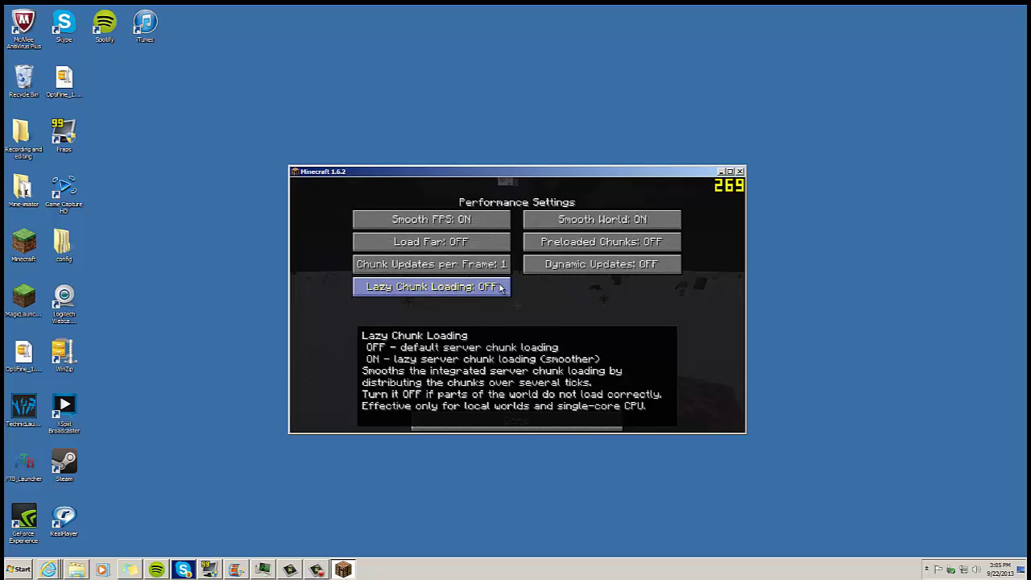
click(472, 289)
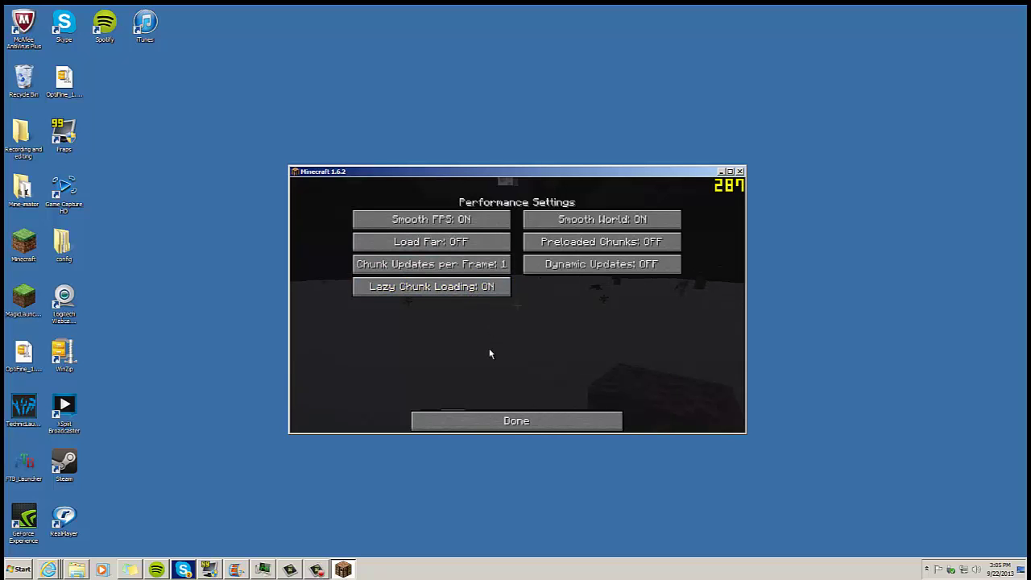
mouse_move(486, 288)
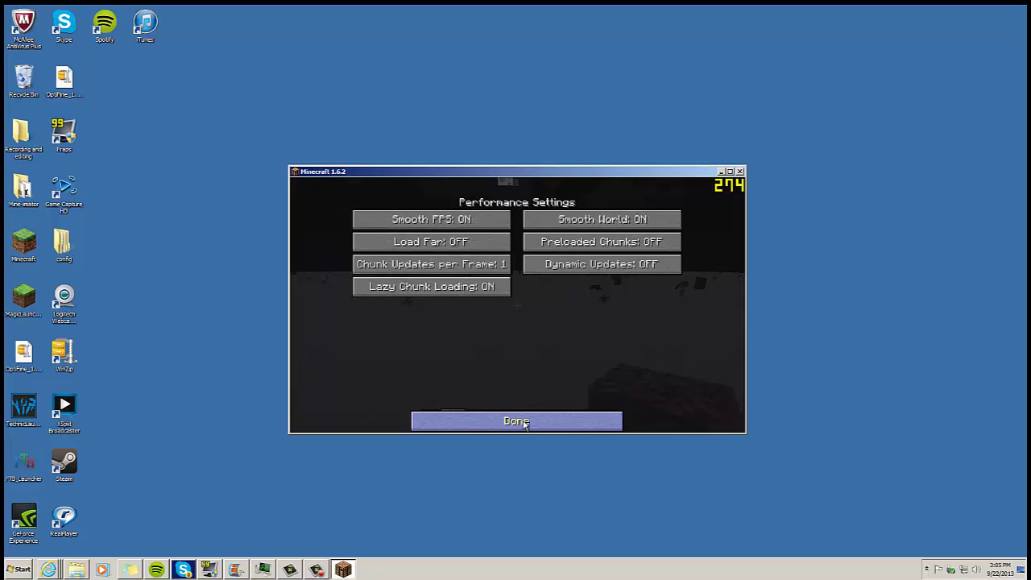
click(506, 416)
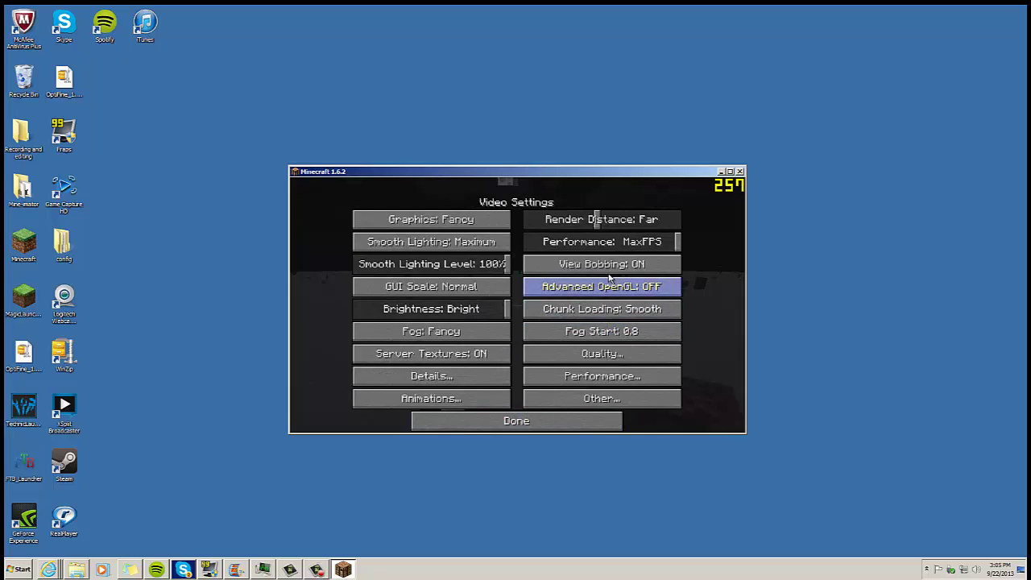
mouse_move(595, 221)
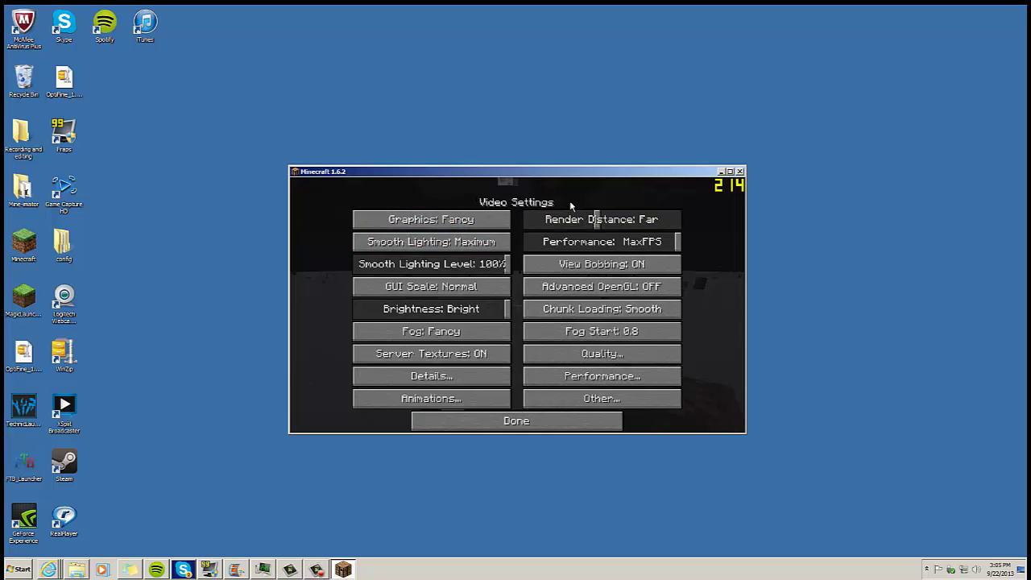
- Try the Short render distance and set the render distance back to Far
drag(595, 228, 542, 225)
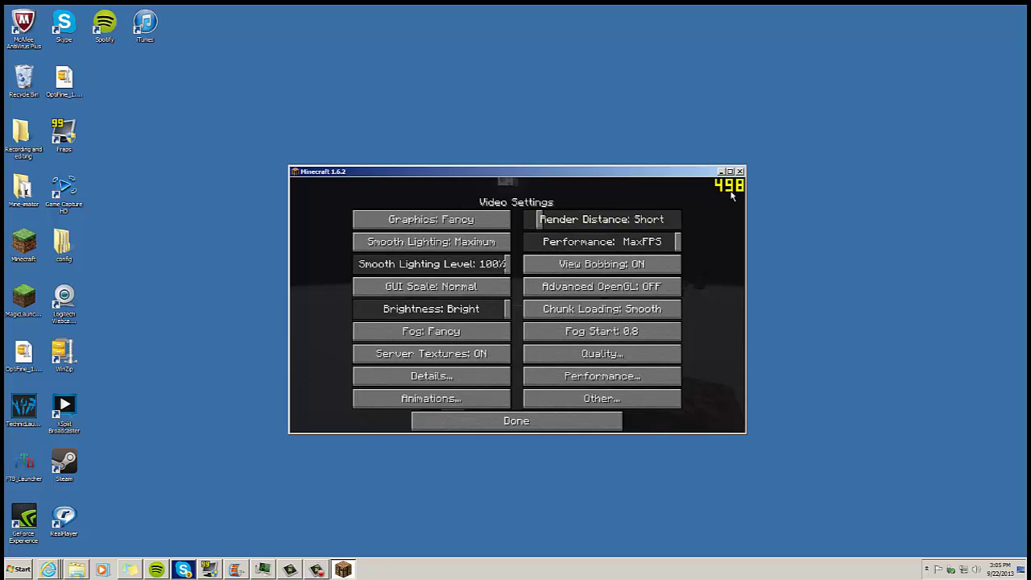
drag(539, 228, 602, 229)
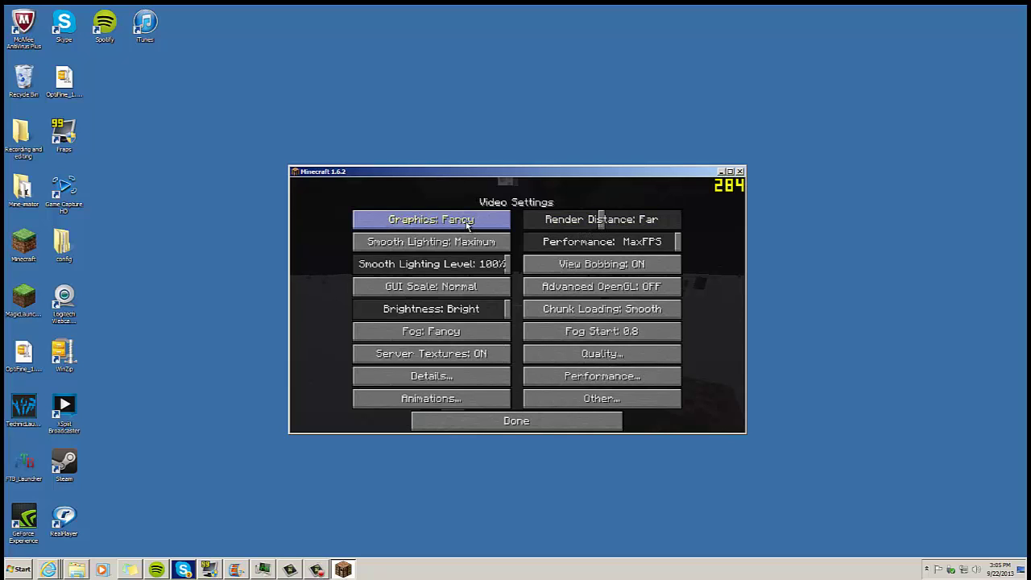
drag(551, 225, 597, 226)
- Set smooth lighting to Minimum in the video settings
mouse_move(448, 256)
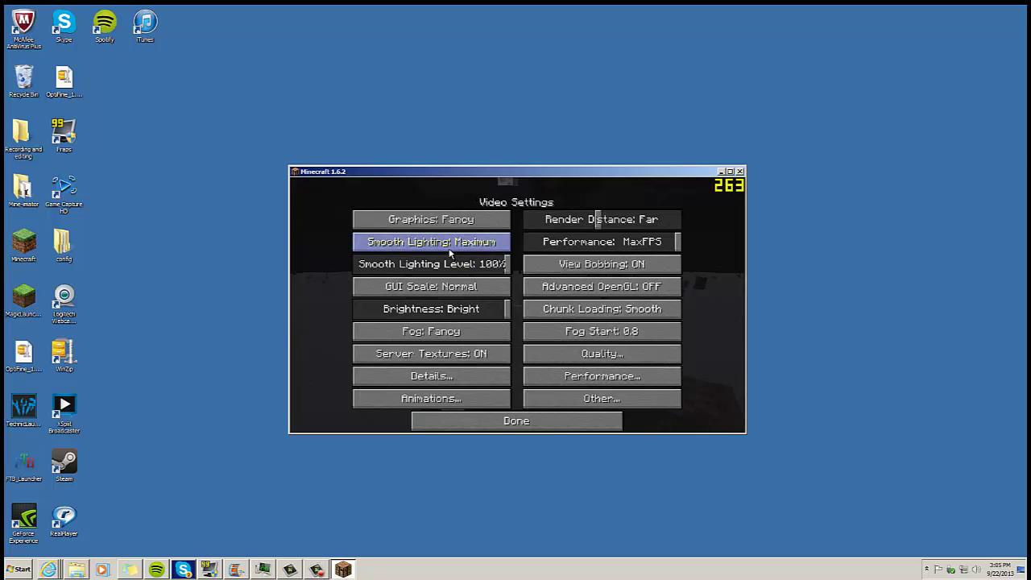
click(449, 249)
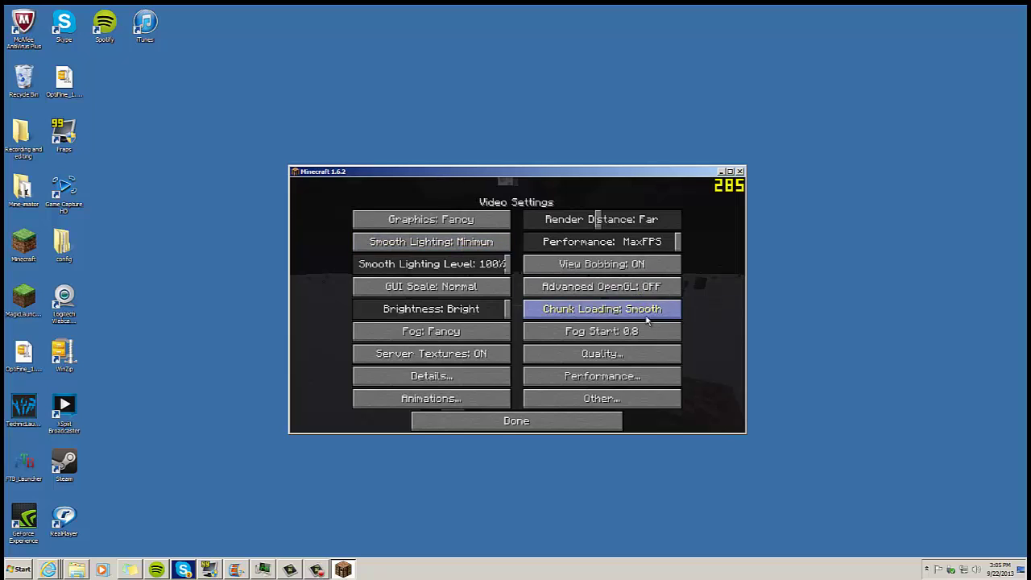
- Review the quality, performance and other settings pages, including the autosave interval, and return to the video settings
click(619, 352)
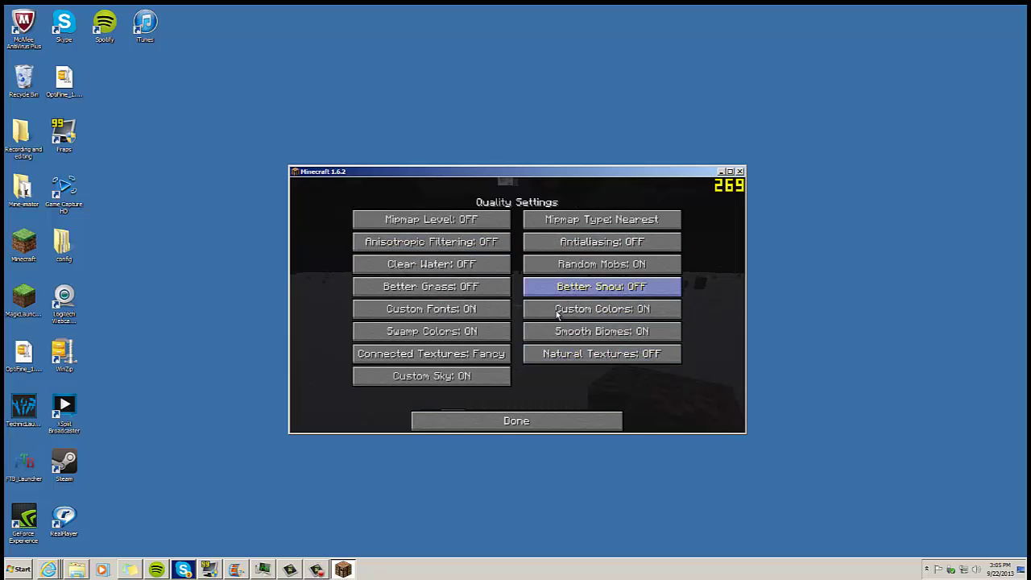
click(494, 429)
click(598, 373)
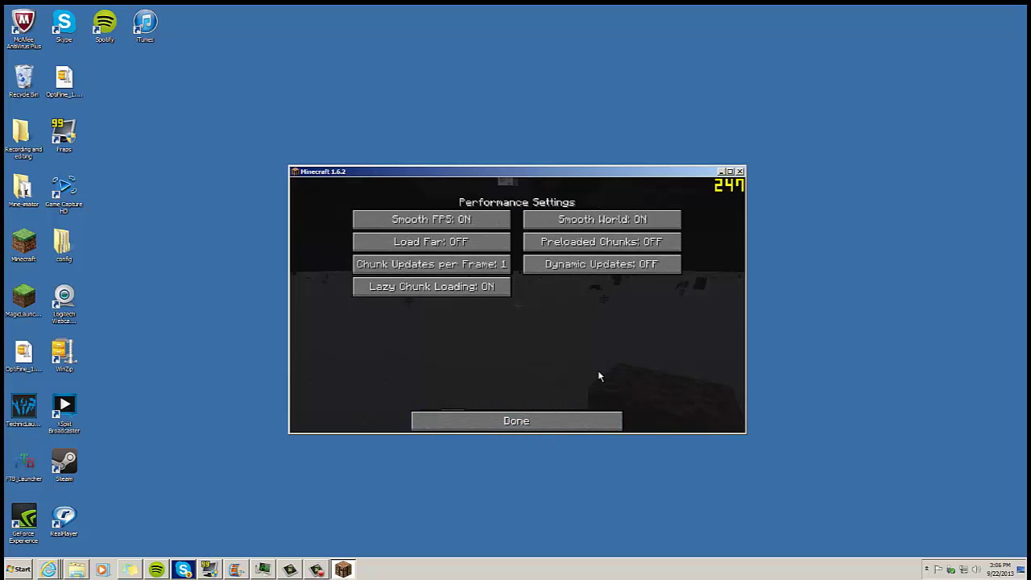
click(502, 428)
click(590, 401)
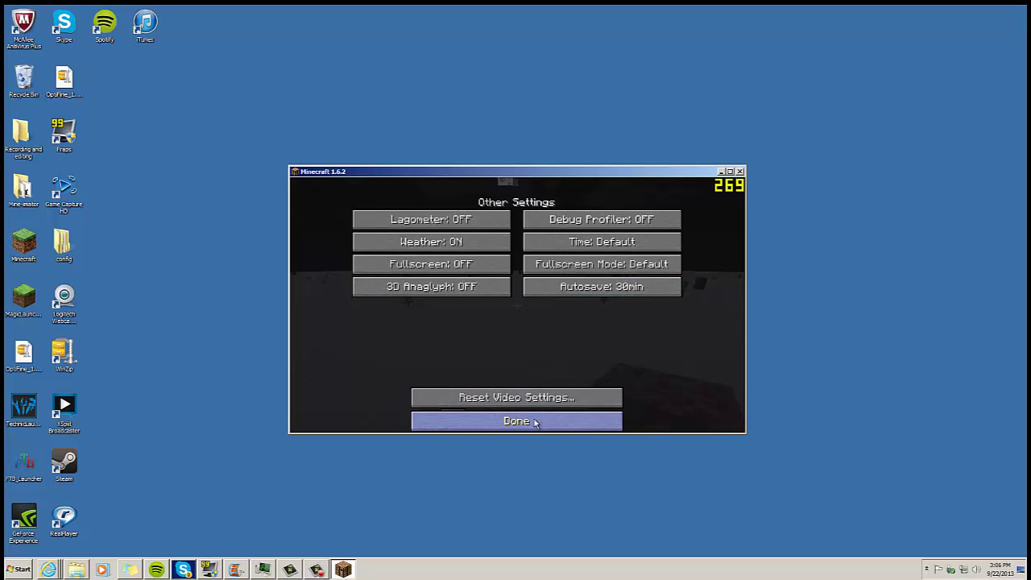
click(554, 417)
click(574, 406)
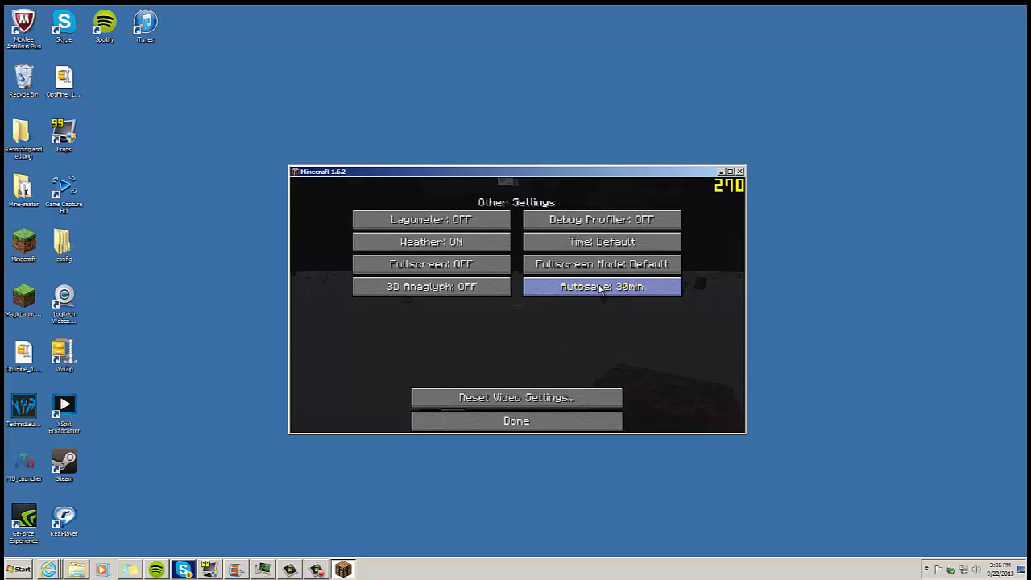
click(525, 424)
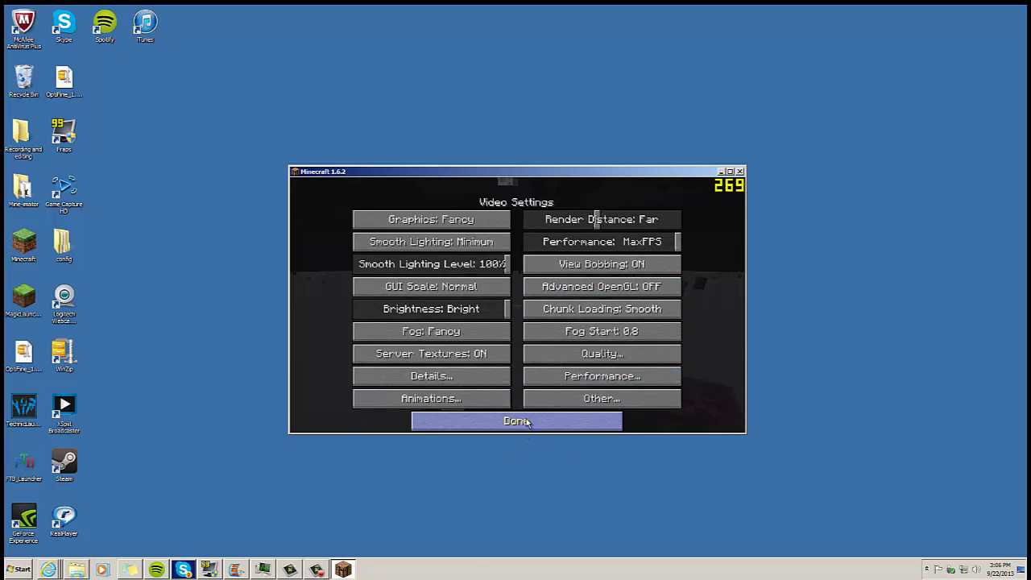
- Open the detail settings and cycle the clouds option through Fast and Fancy to OFF
click(490, 379)
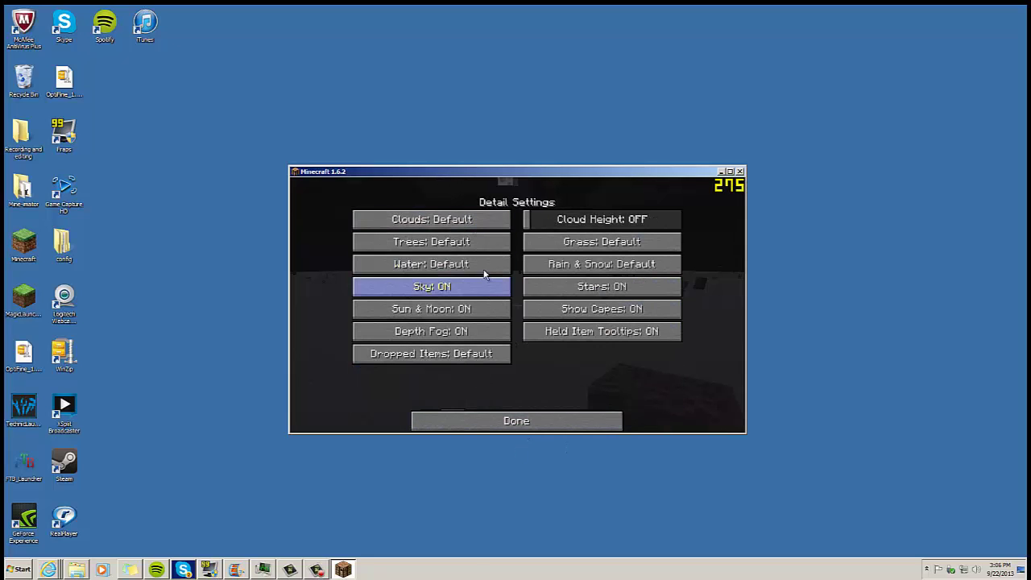
click(477, 222)
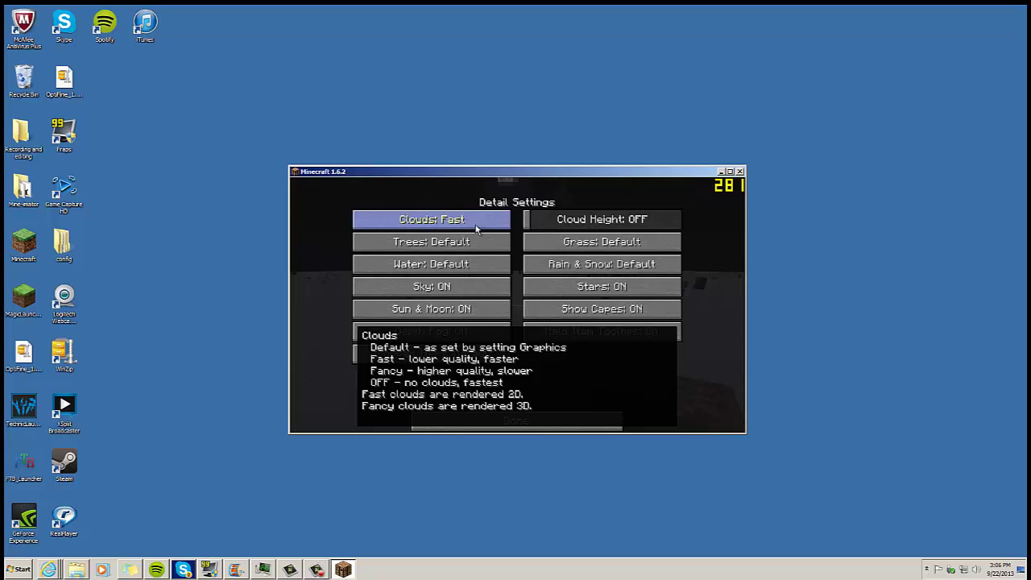
click(476, 223)
click(476, 223)
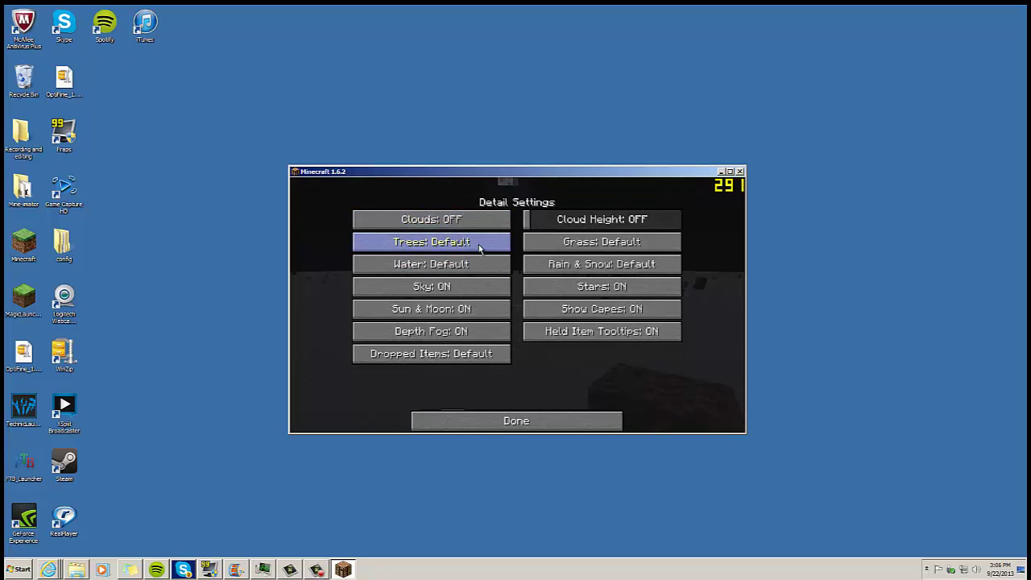
- Try Fast and Fancy for trees and water in the detail settings and return both to Default
mouse_move(473, 264)
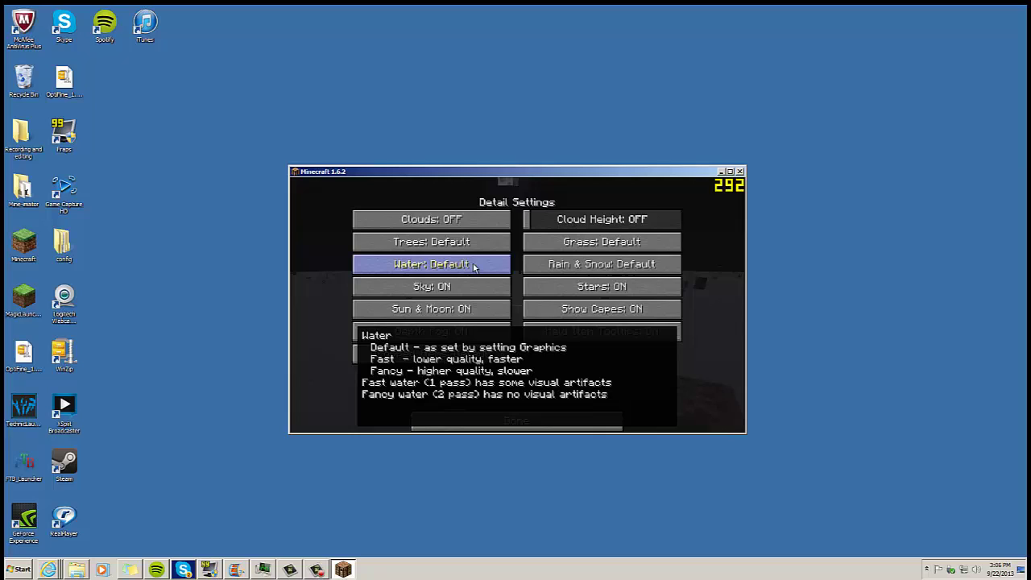
click(473, 241)
click(473, 263)
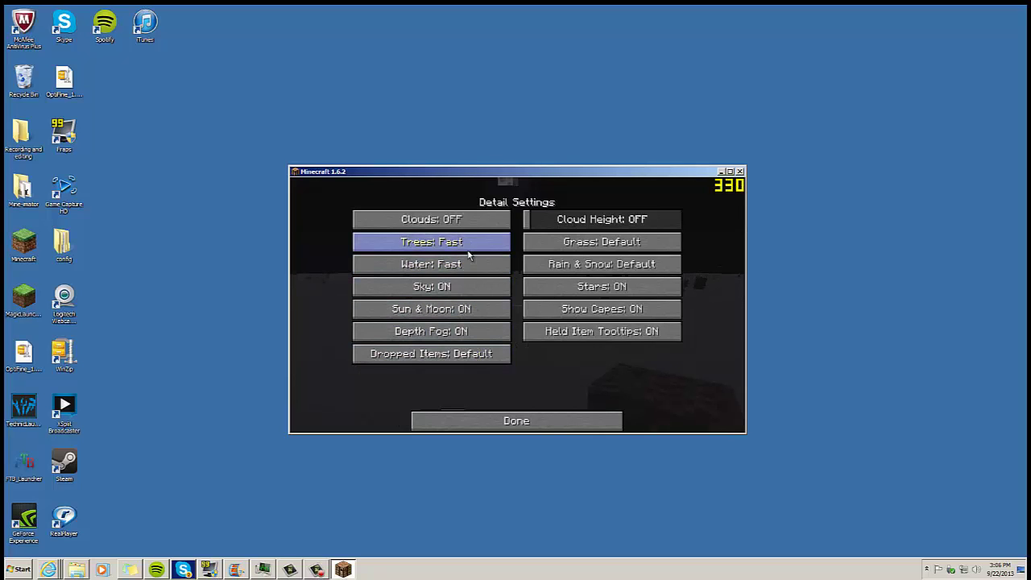
mouse_move(464, 266)
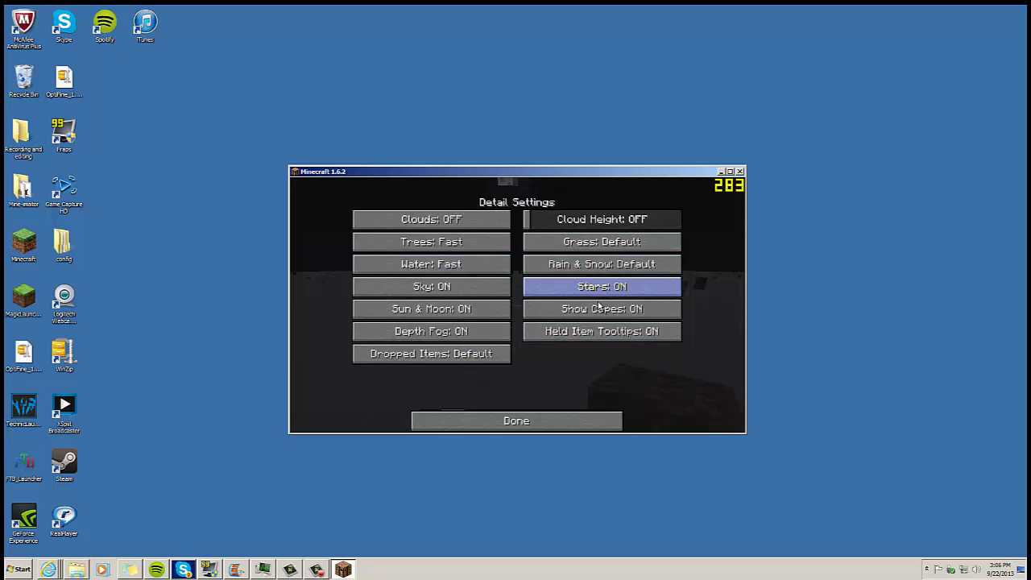
click(459, 265)
click(457, 247)
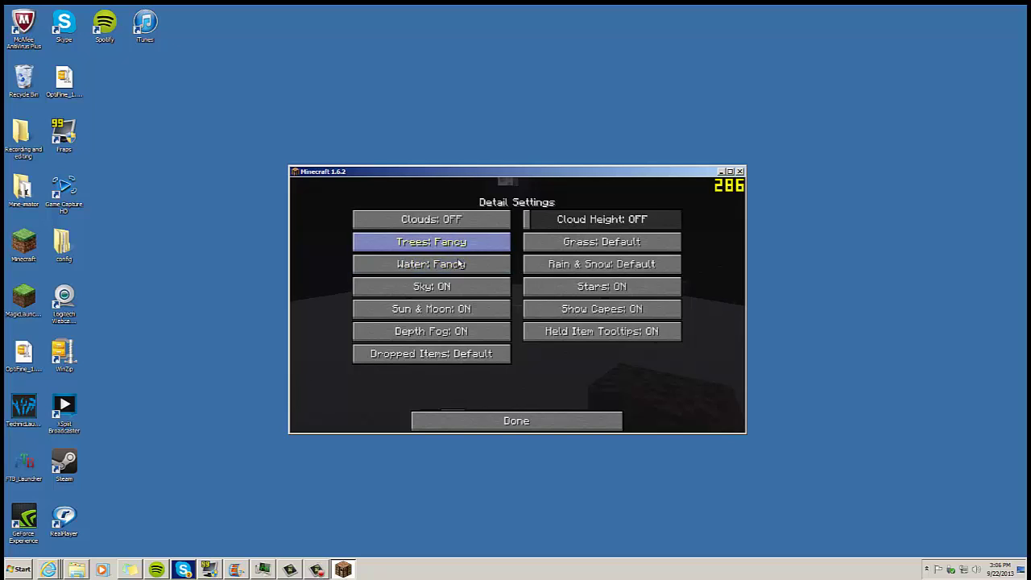
click(458, 264)
click(456, 243)
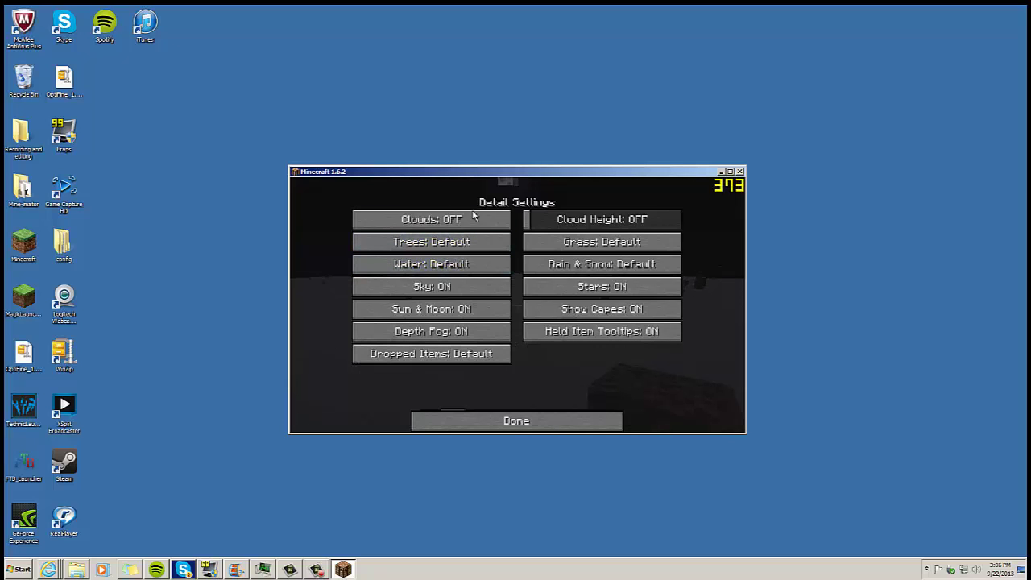
- Cycle the clouds option repeatedly through Default, Fast, Fancy and OFF, and return to the video settings
click(472, 218)
click(471, 220)
click(470, 222)
click(470, 223)
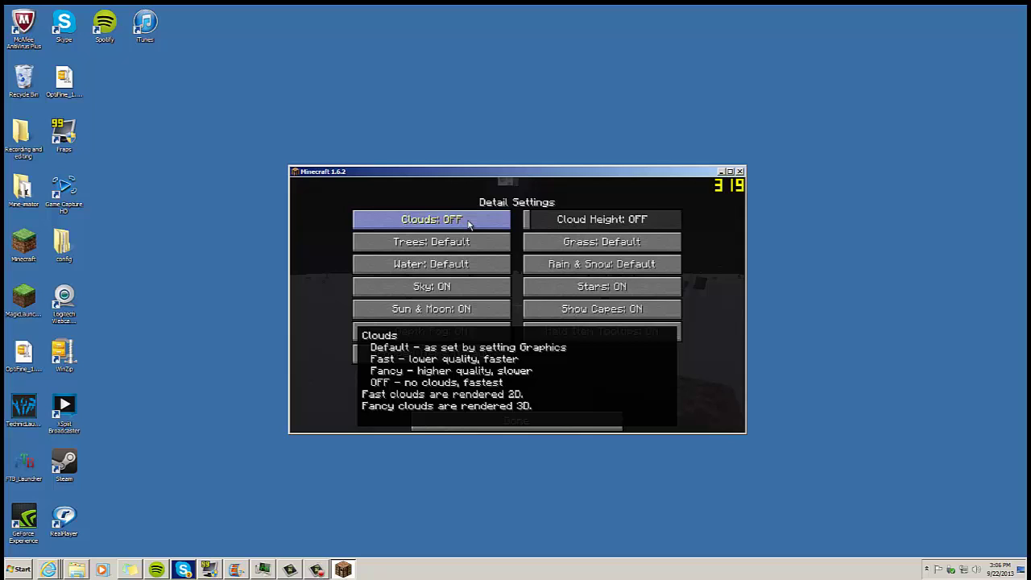
click(468, 222)
click(468, 222)
click(468, 222)
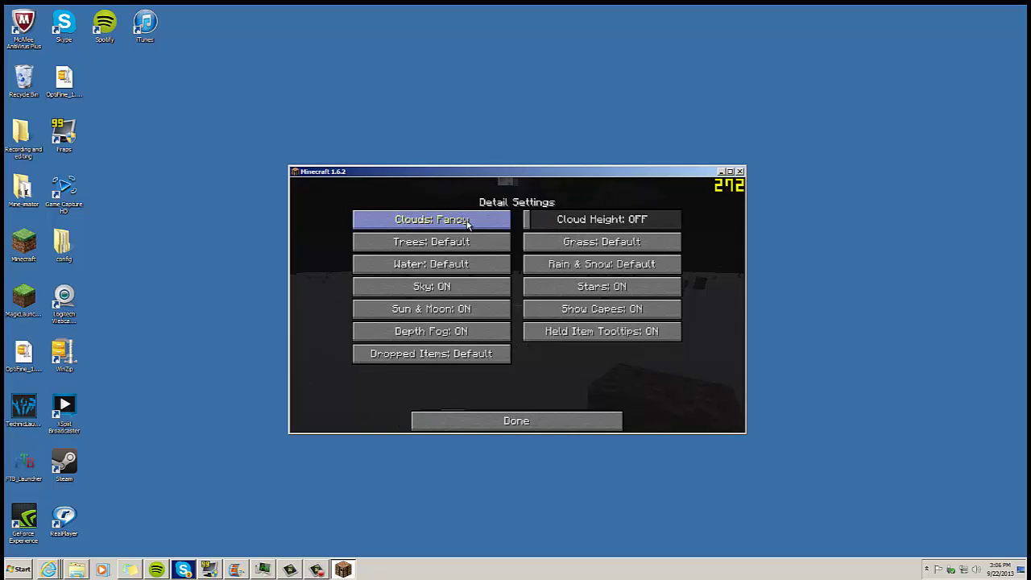
click(491, 229)
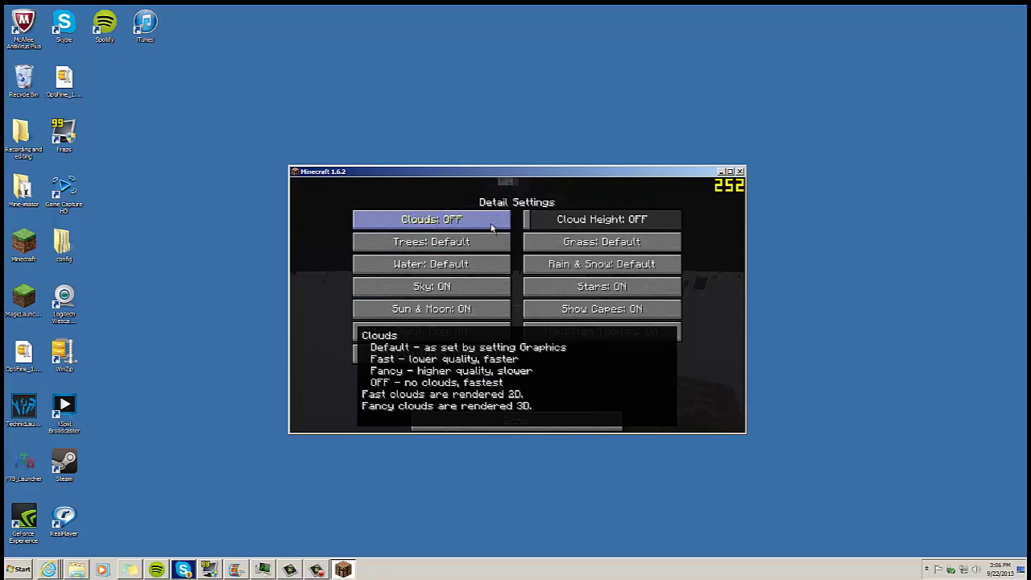
click(493, 225)
click(509, 423)
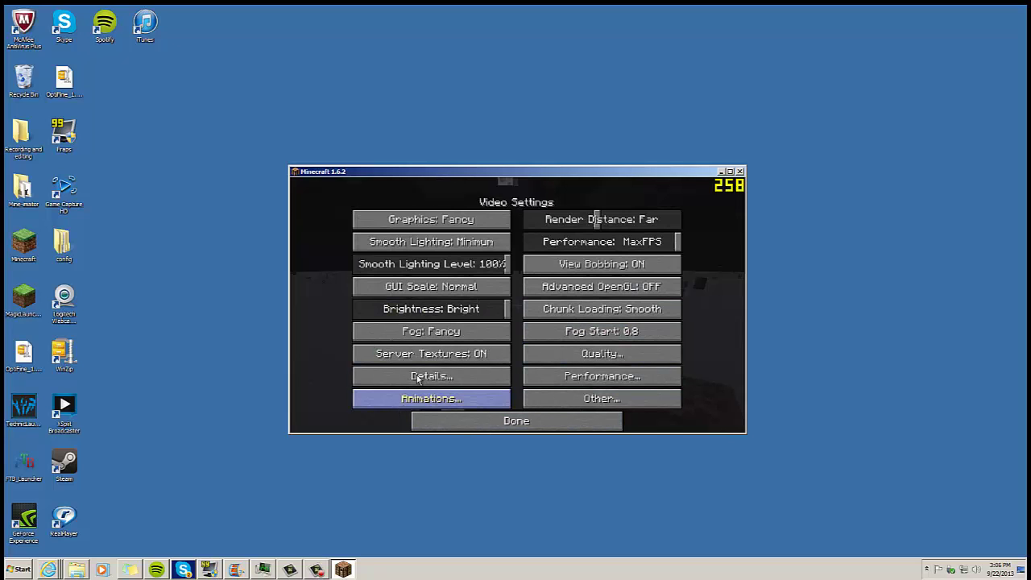
- Leave the video settings and minimize the Minecraft window
mouse_move(596, 310)
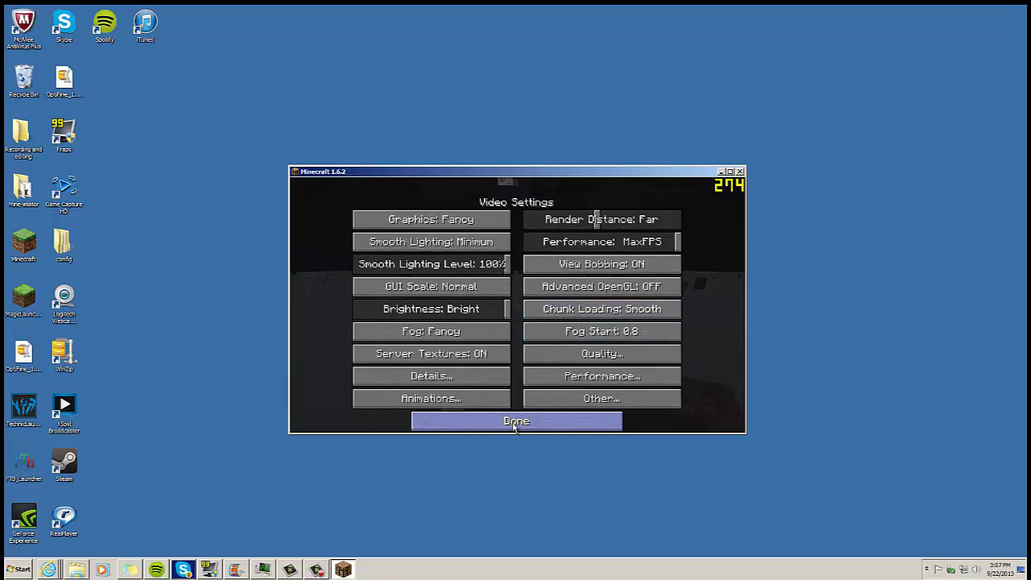
click(514, 421)
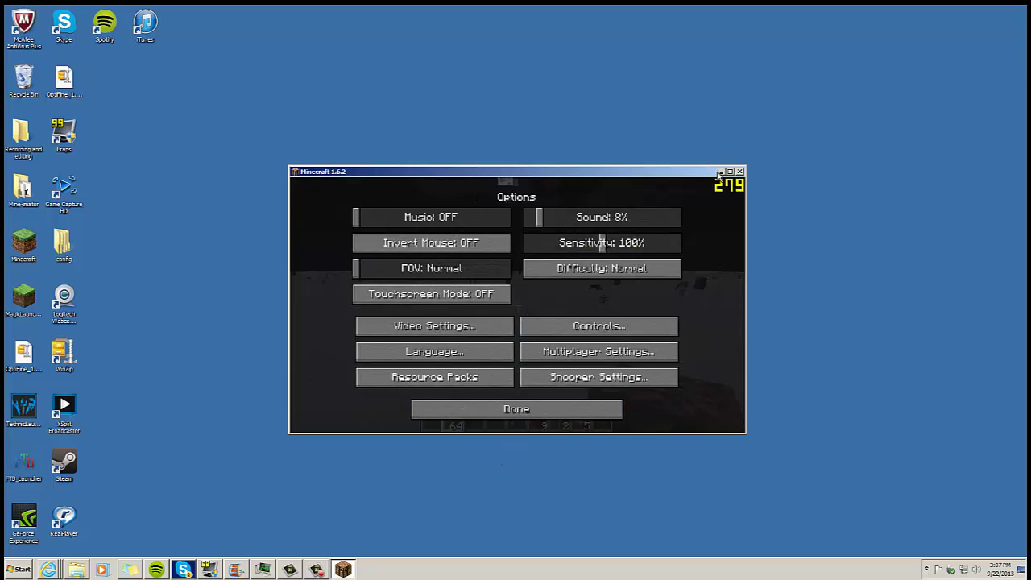
click(721, 172)
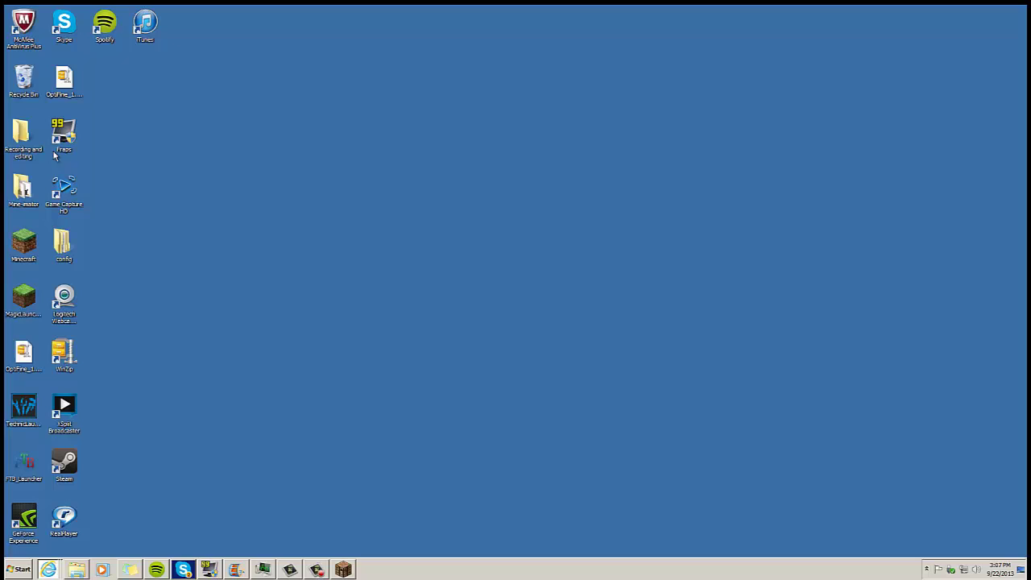
- Switch to Fraps, review its FPS and movie capture settings, keep it running and minimize its window
click(211, 571)
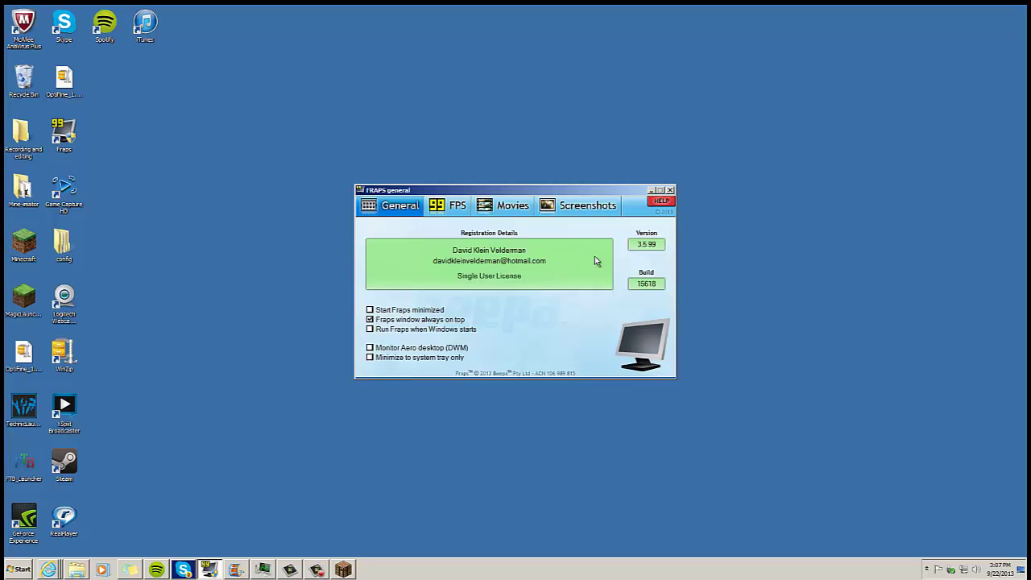
click(453, 208)
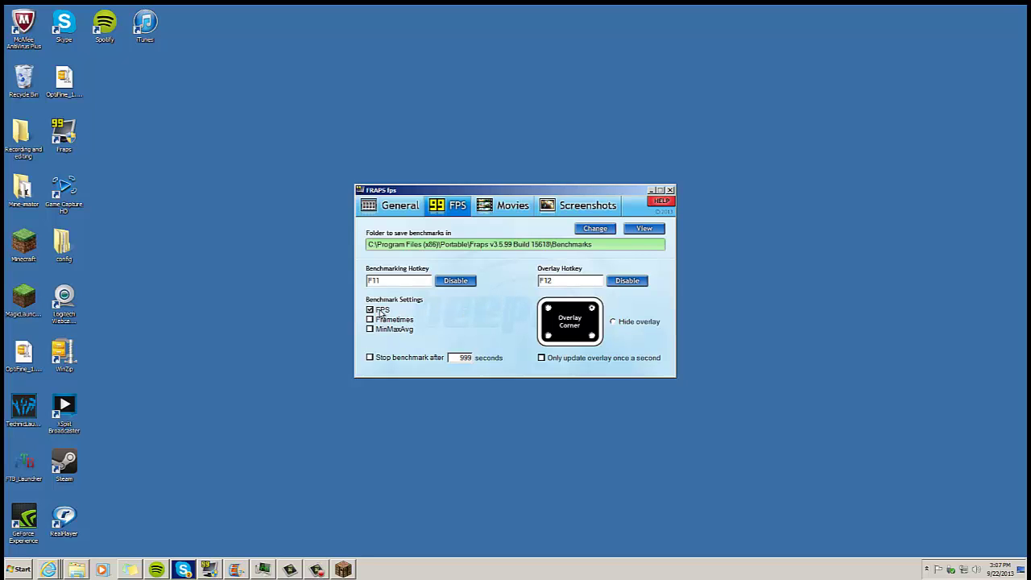
click(510, 208)
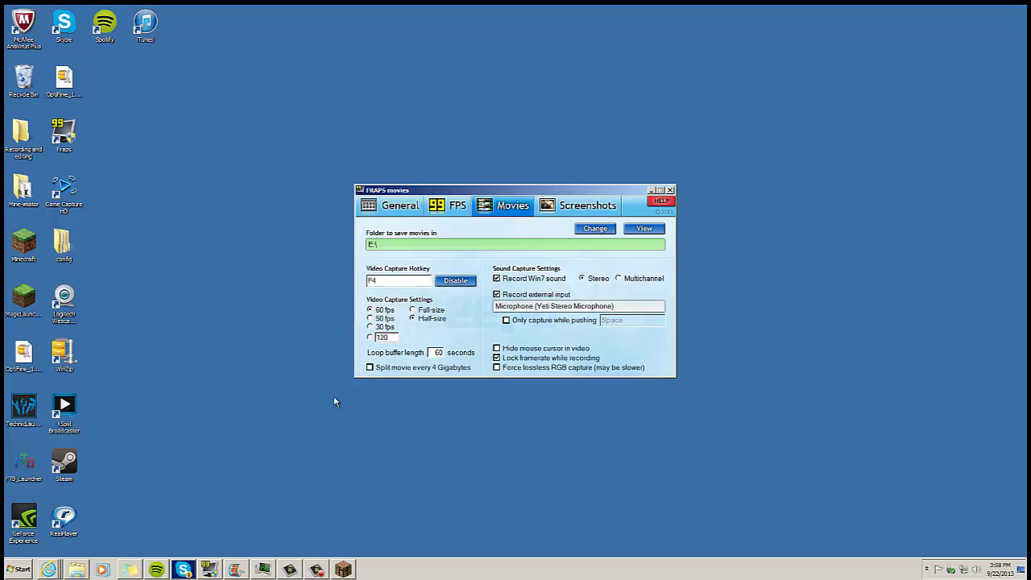
click(670, 190)
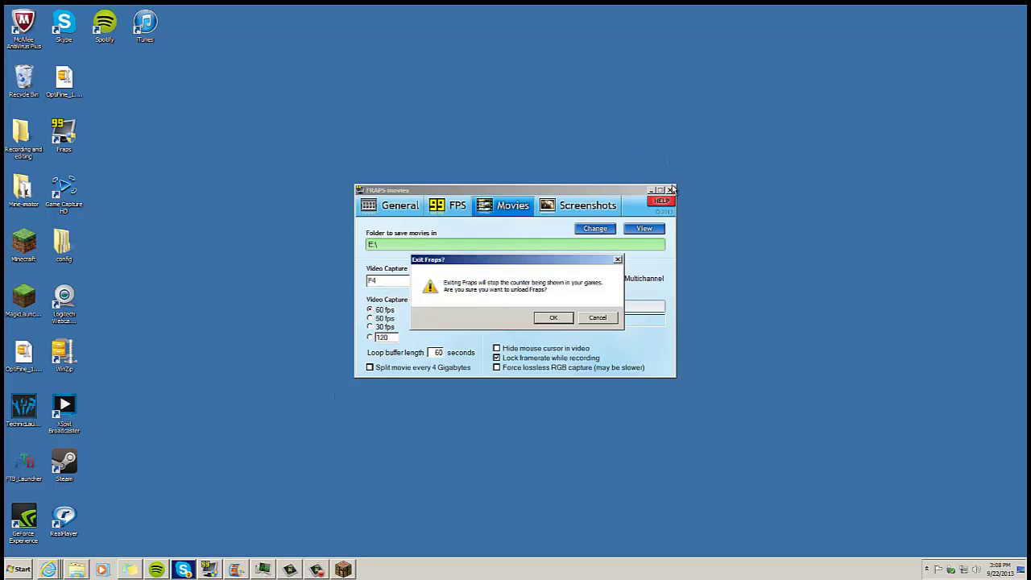
click(594, 319)
click(651, 191)
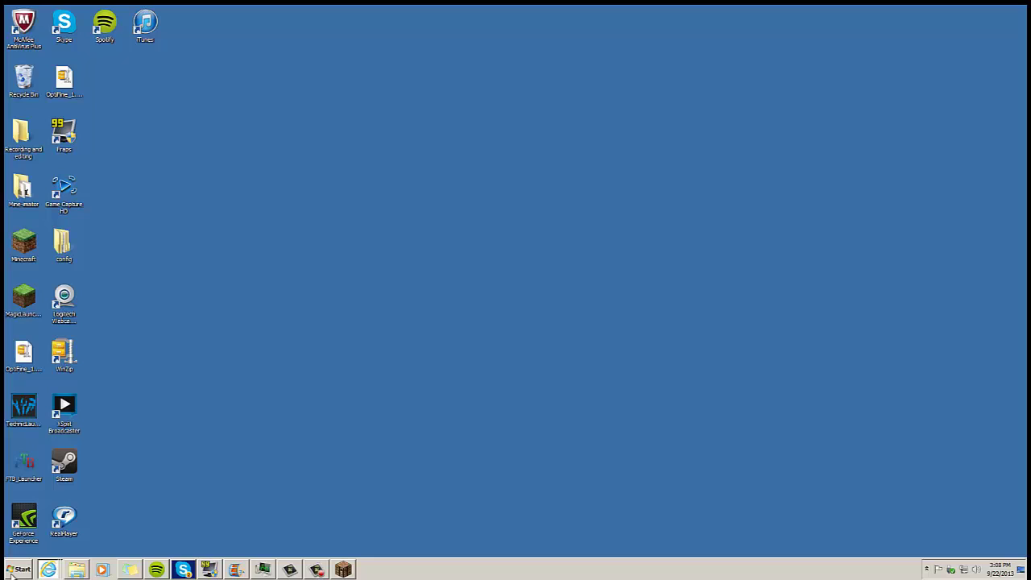
- Switch to Windows Task Manager and go to the process behind the Minecraft 1.6.2 application
click(263, 569)
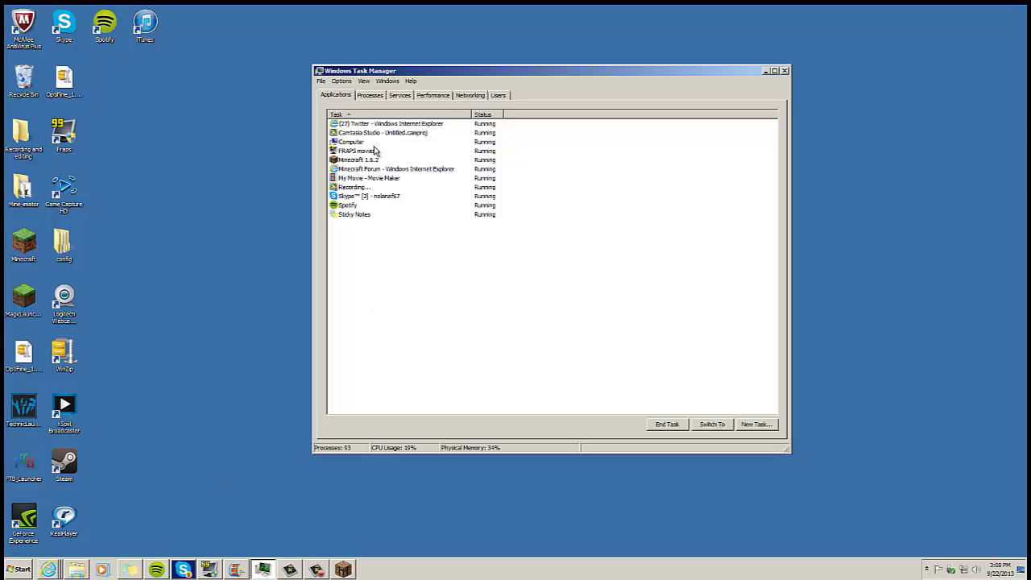
click(374, 161)
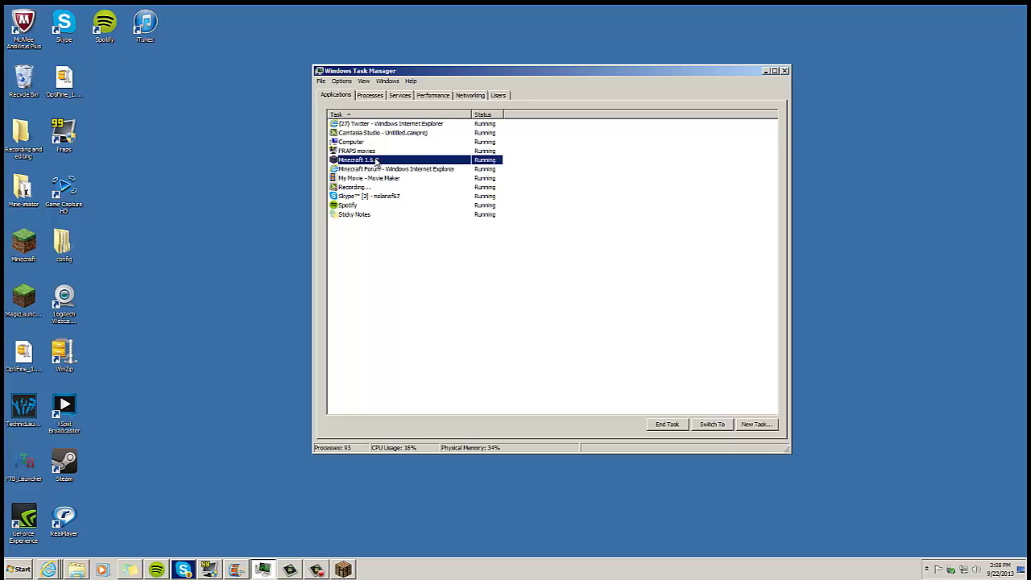
right_click(375, 161)
click(408, 256)
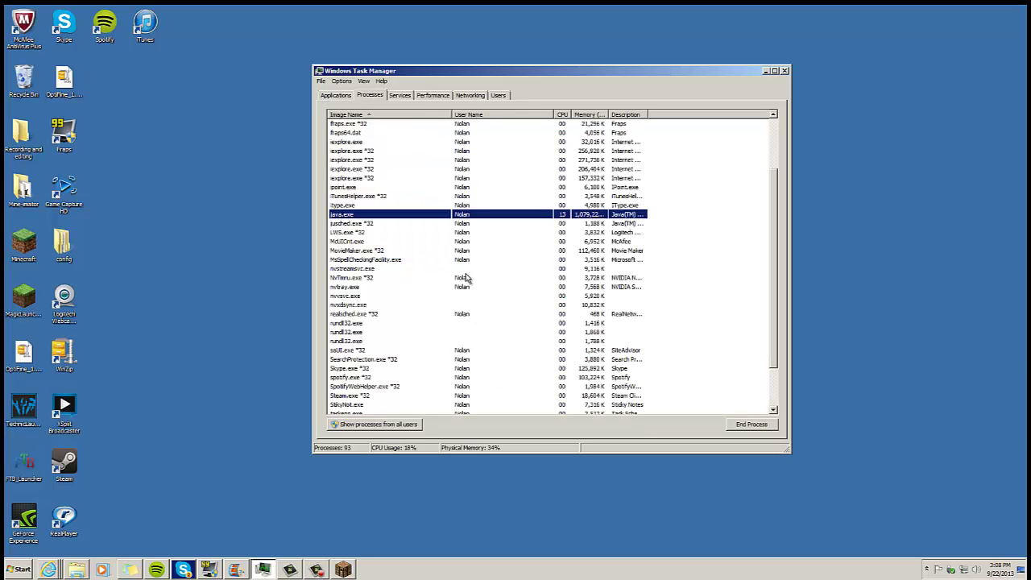
- View the priority options, including High, for the java.exe process without changing the priority, and close Task Manager
right_click(426, 215)
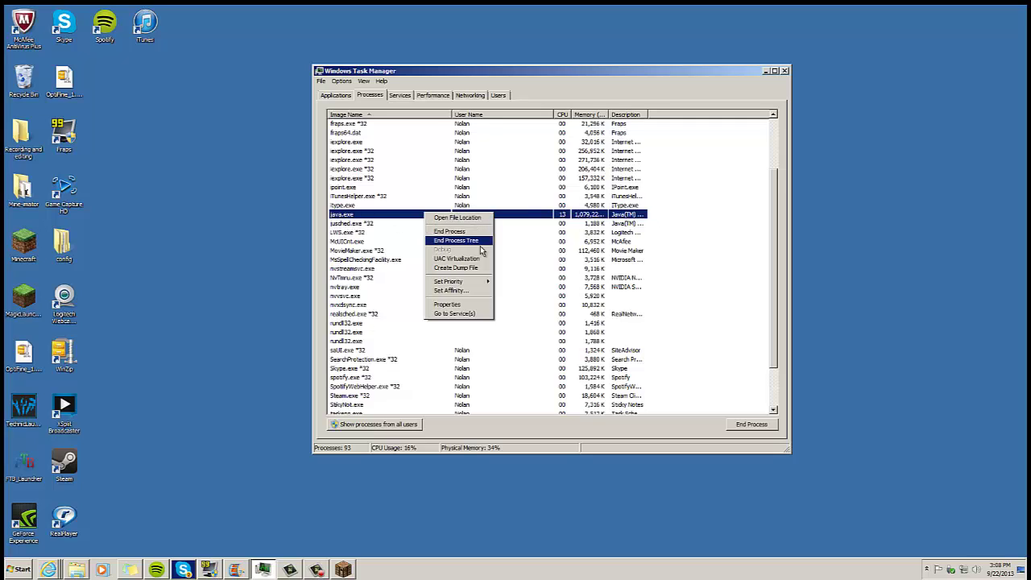
mouse_move(480, 284)
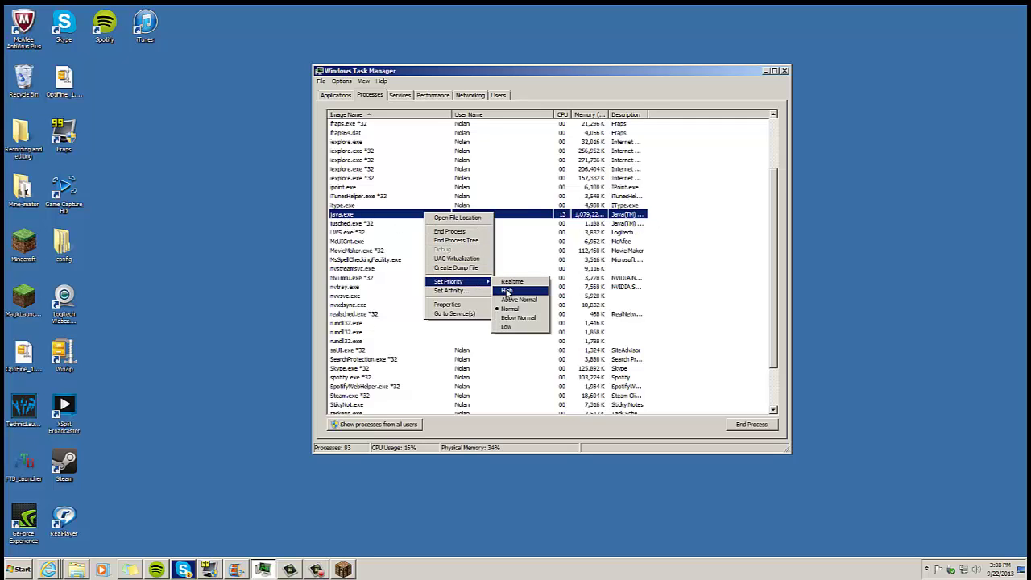
click(700, 277)
click(445, 216)
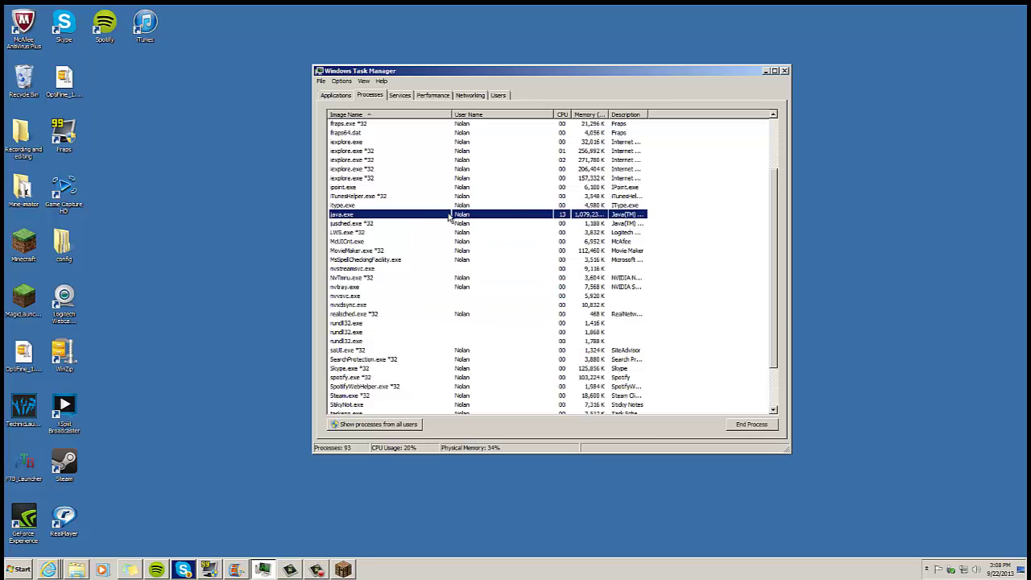
right_click(450, 215)
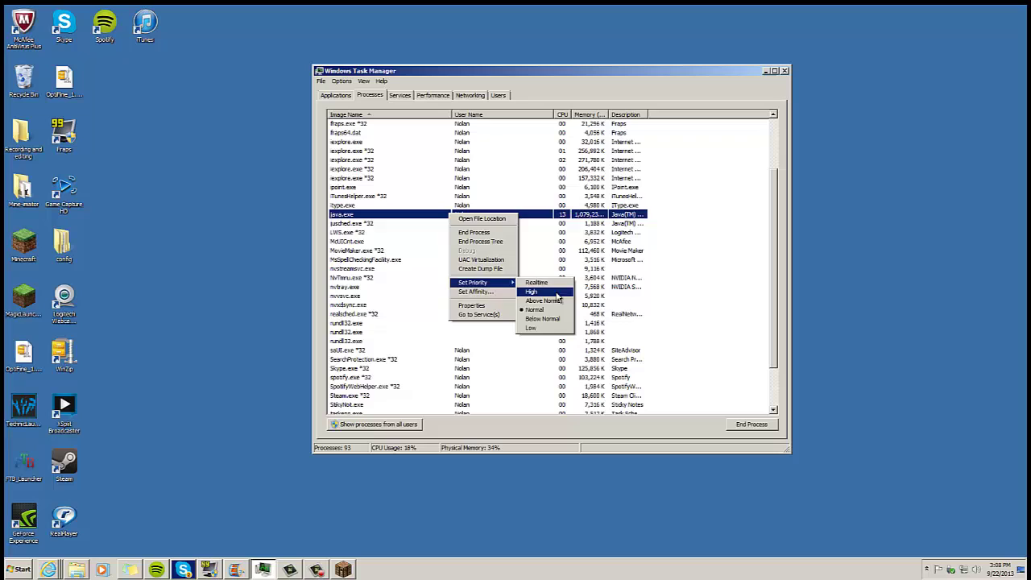
click(697, 277)
right_click(458, 216)
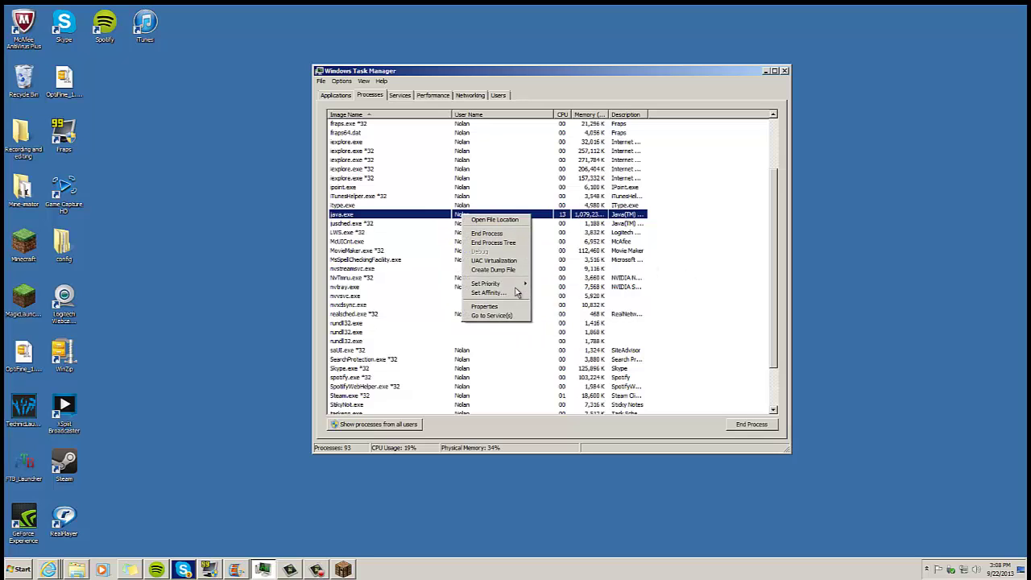
mouse_move(523, 289)
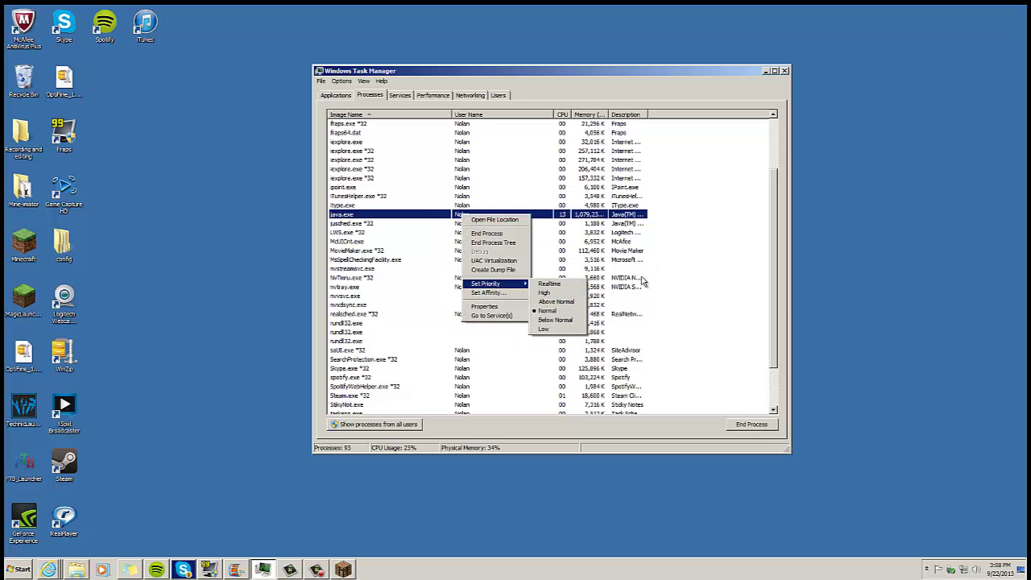
click(685, 273)
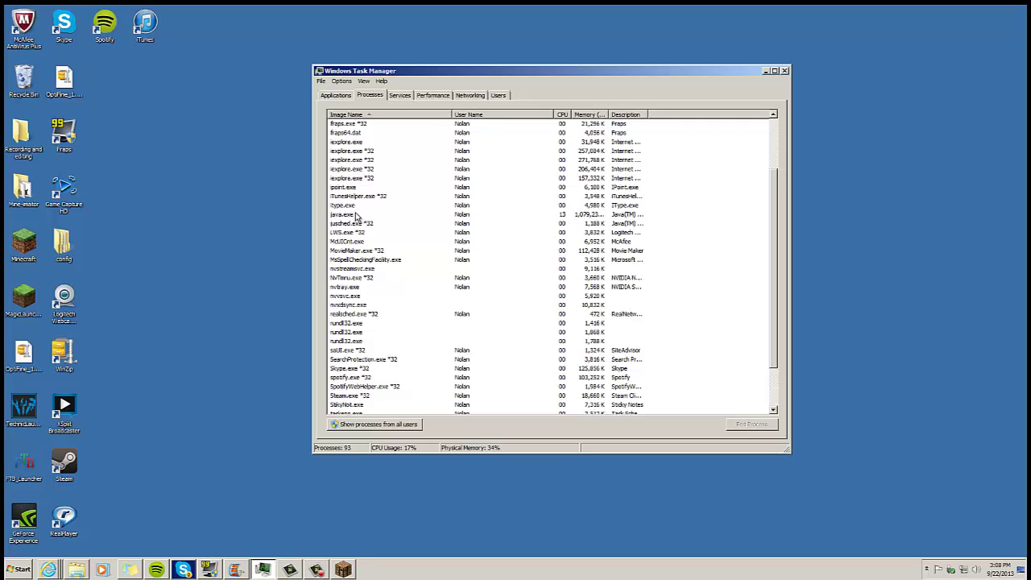
click(785, 70)
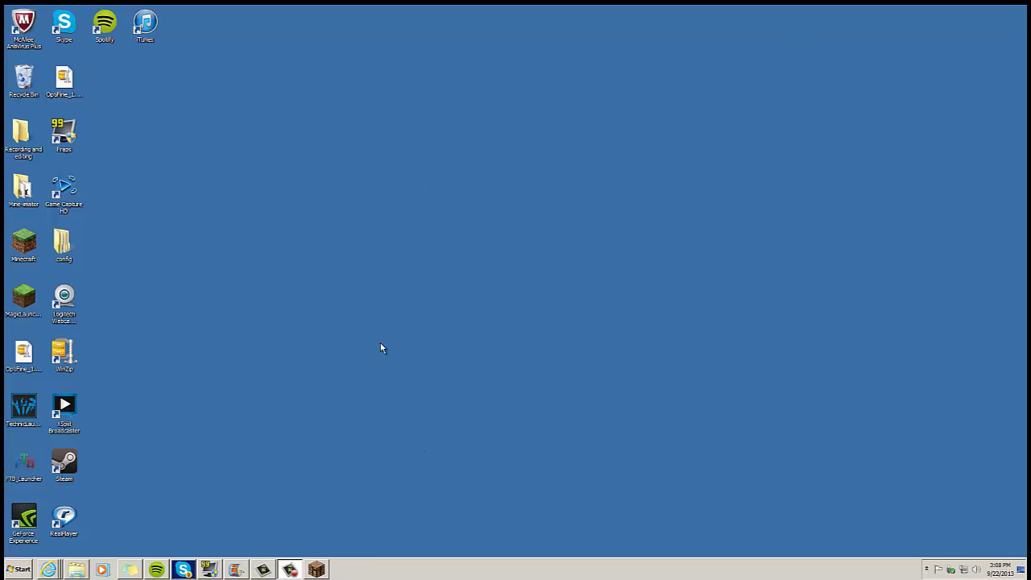